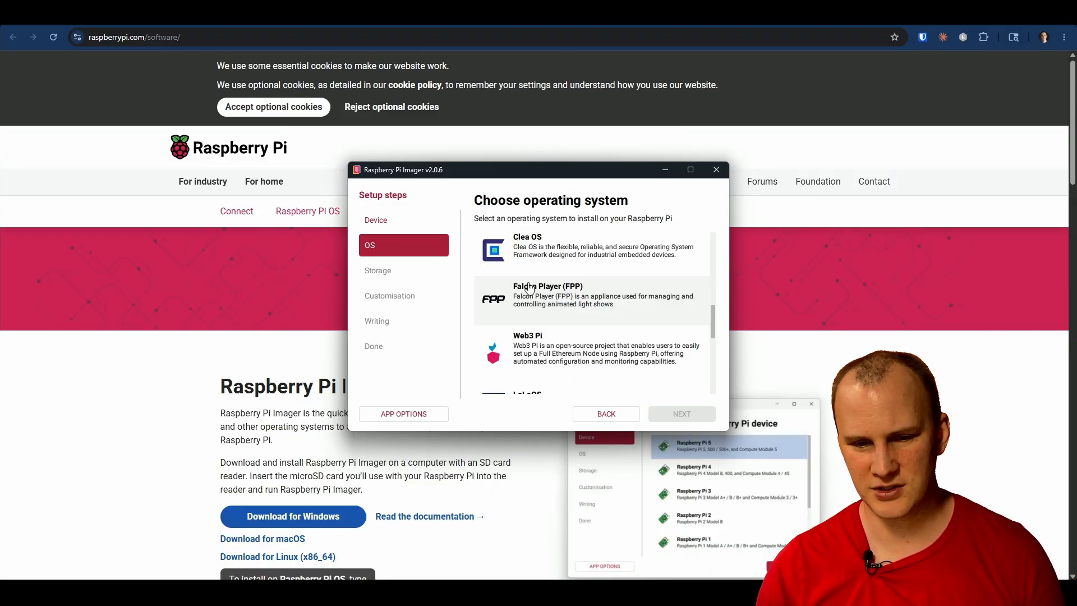
Step: Choose the Falcon Player (FPP) image FPP v9.5.3 Pi as the operating system and continue to storage selection
{"action": "left_click", "coordinate": [558, 303]}
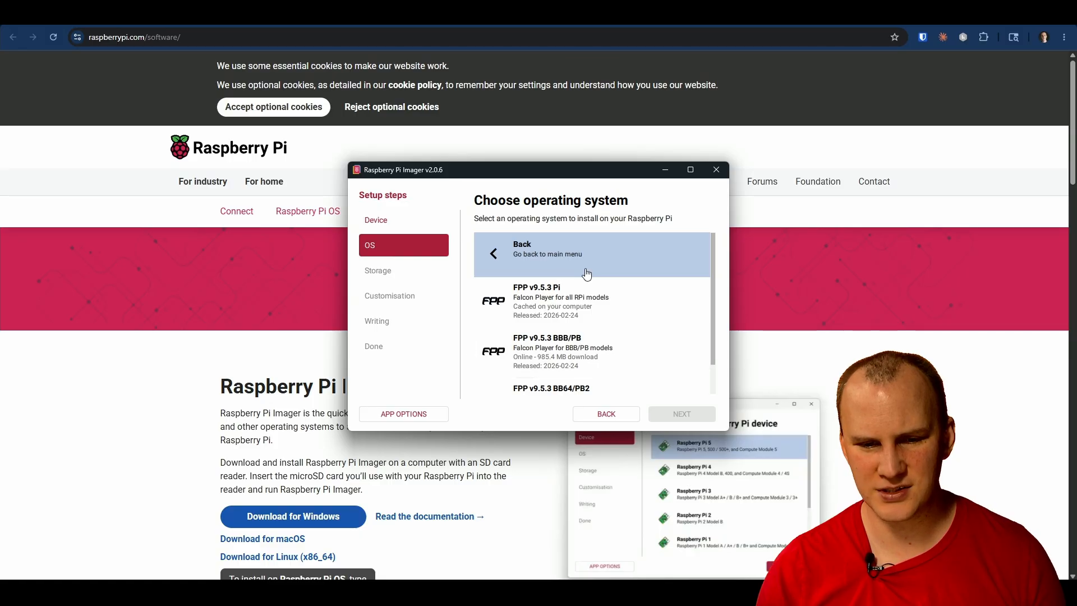
{"action": "left_click", "coordinate": [594, 307]}
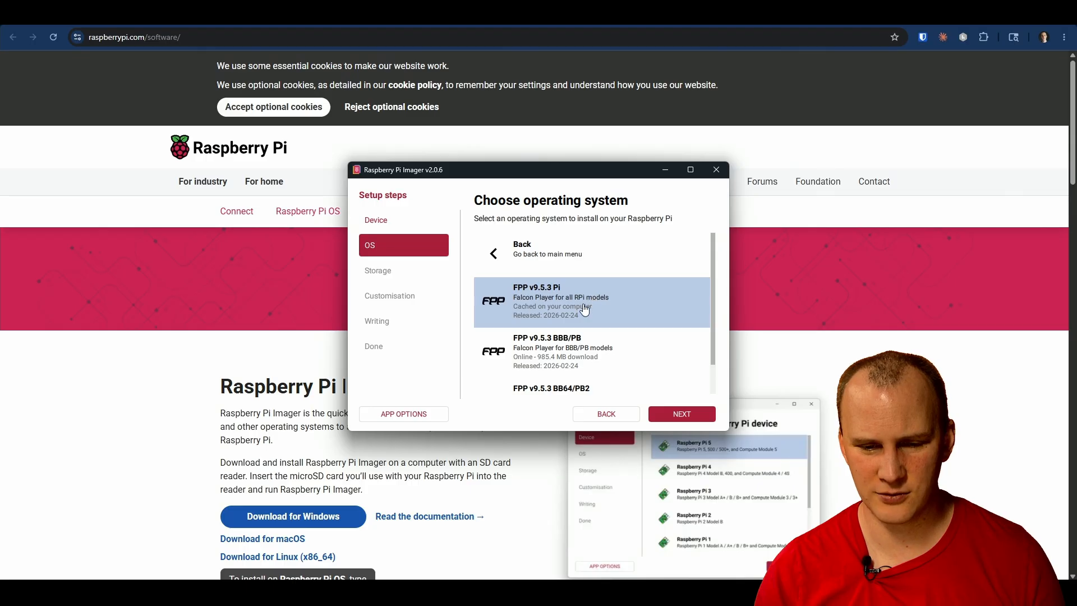
{"action": "scroll", "coordinate": [604, 306], "scroll_direction": "down", "scroll_amount": 1}
{"action": "scroll", "coordinate": [601, 308], "scroll_direction": "up", "scroll_amount": 1}
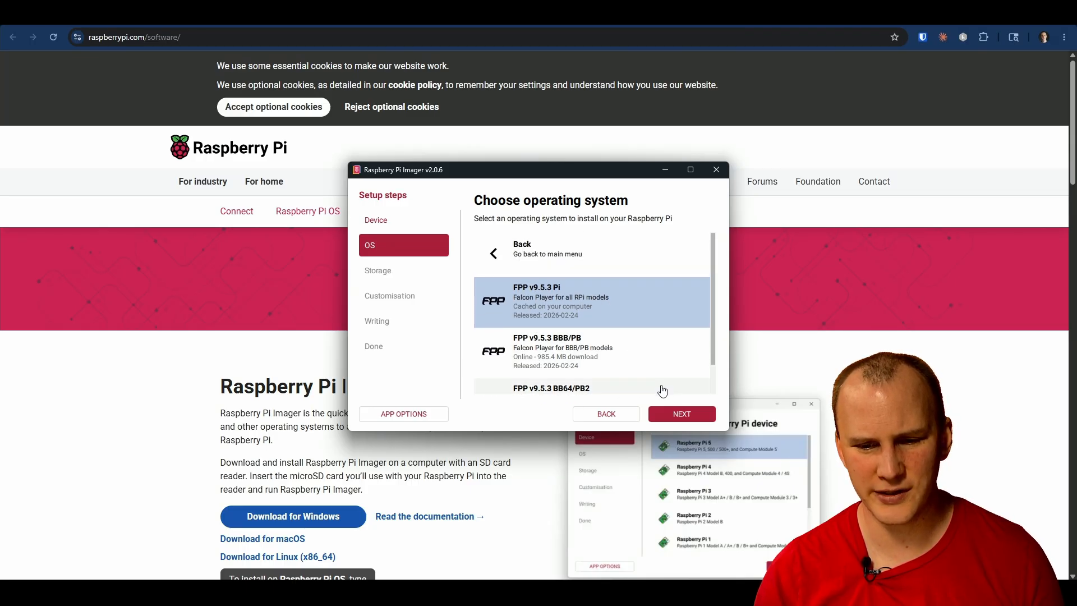
{"action": "left_click", "coordinate": [668, 417]}
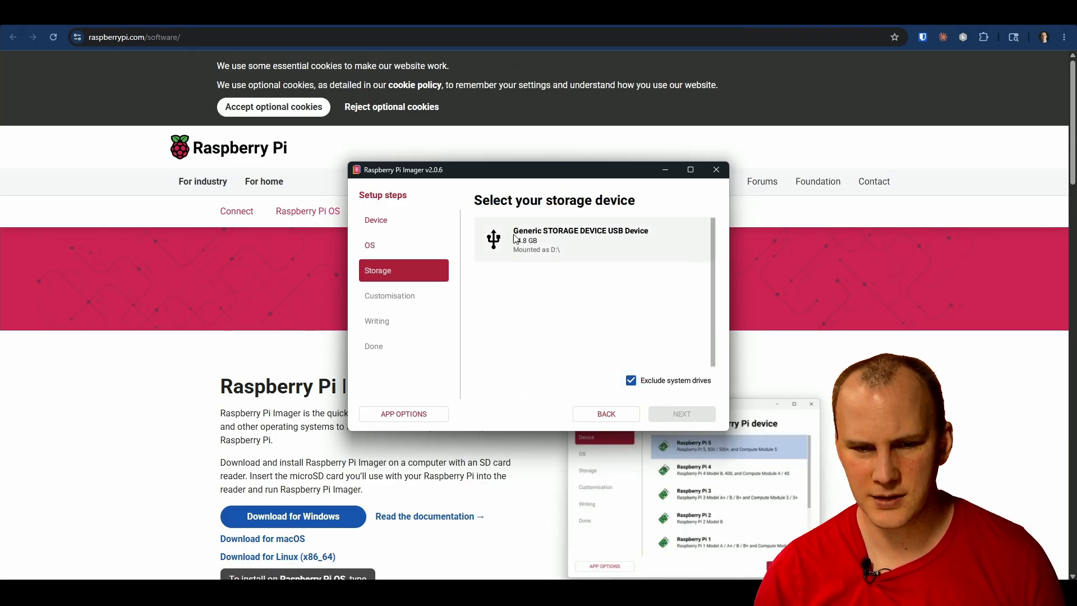
Step: Select the Generic STORAGE DEVICE USB Device as the target and write the image, accepting that its data is erased
{"action": "left_click", "coordinate": [541, 248]}
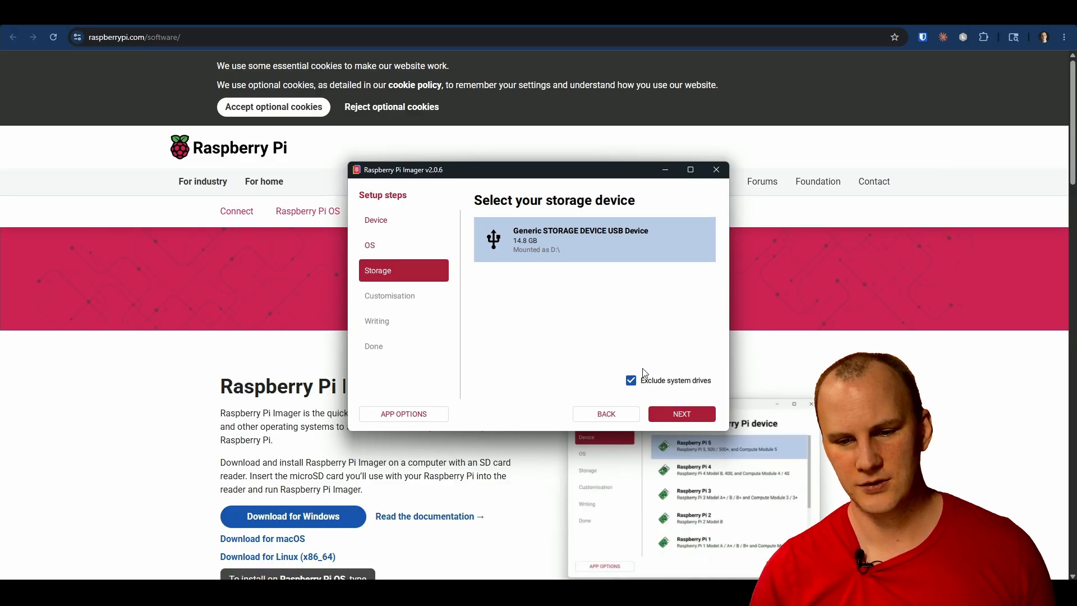
{"action": "left_click", "coordinate": [662, 415]}
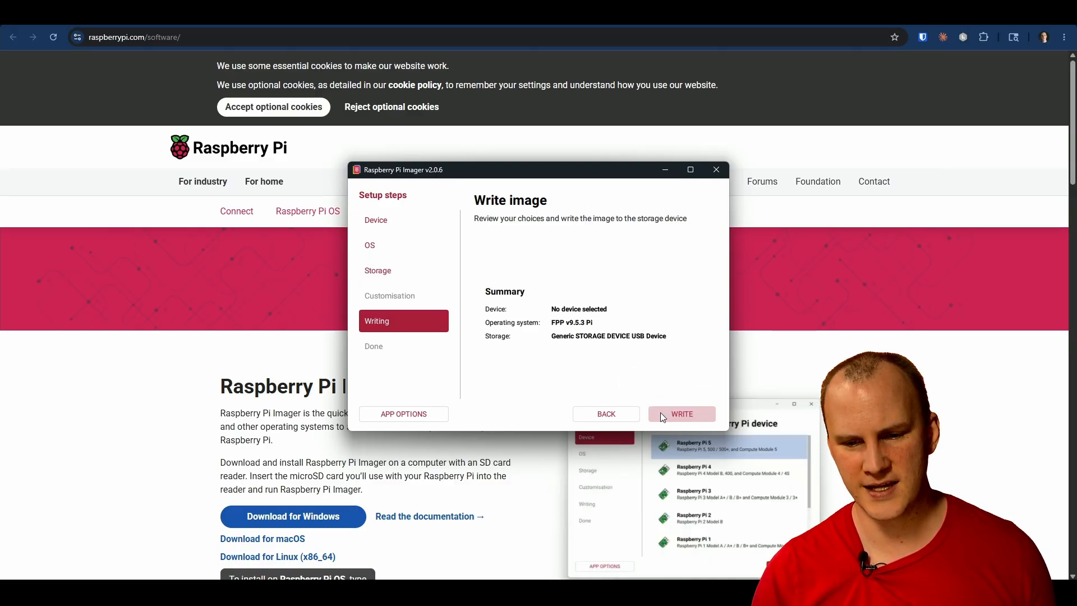
{"action": "left_click", "coordinate": [661, 414]}
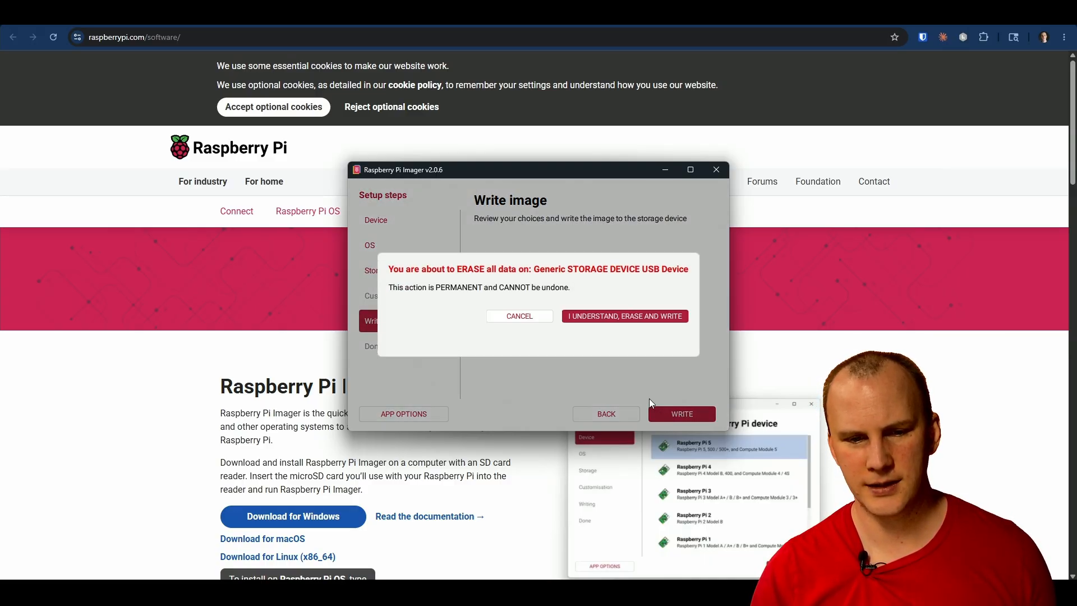
{"action": "left_click", "coordinate": [595, 315]}
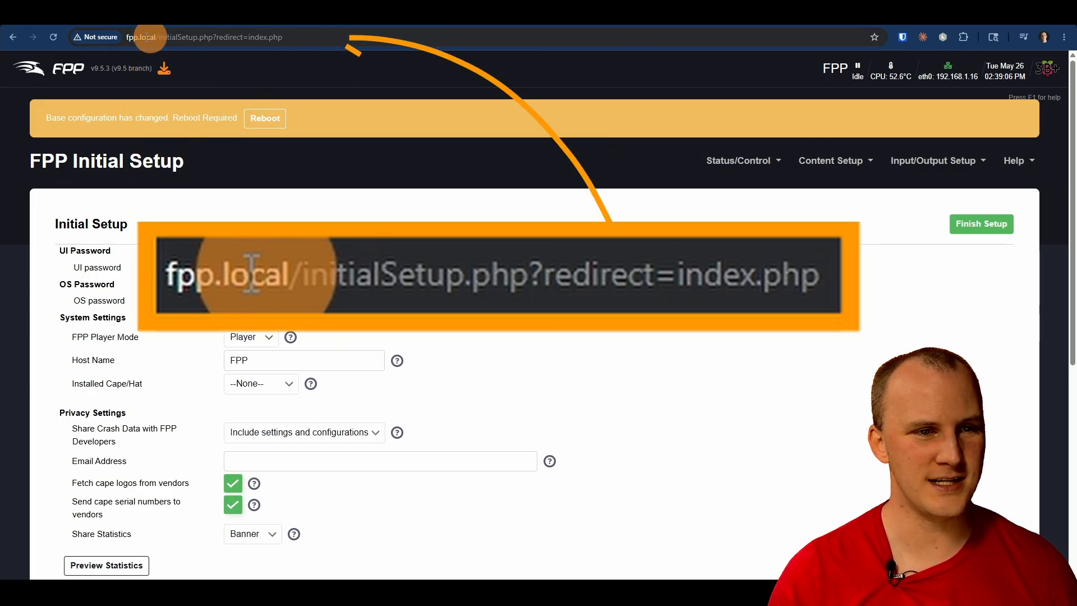
Step: Check the fpp.local host address of the FPP Initial Setup page
{"action": "left_click_drag", "start_coordinate": [157, 38], "coordinate": [115, 40]}
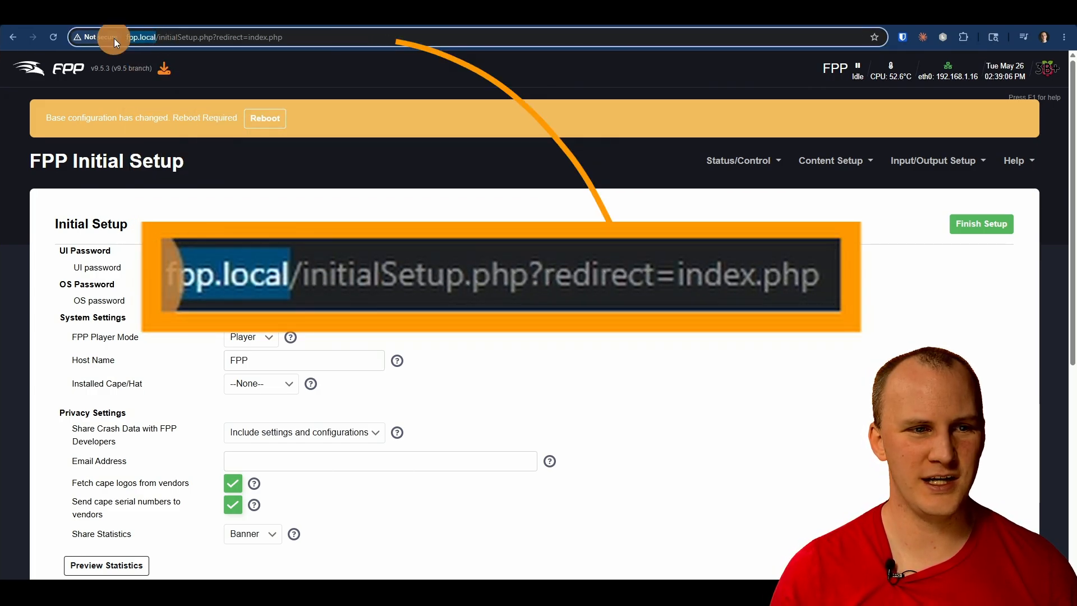
{"action": "left_click", "coordinate": [215, 37]}
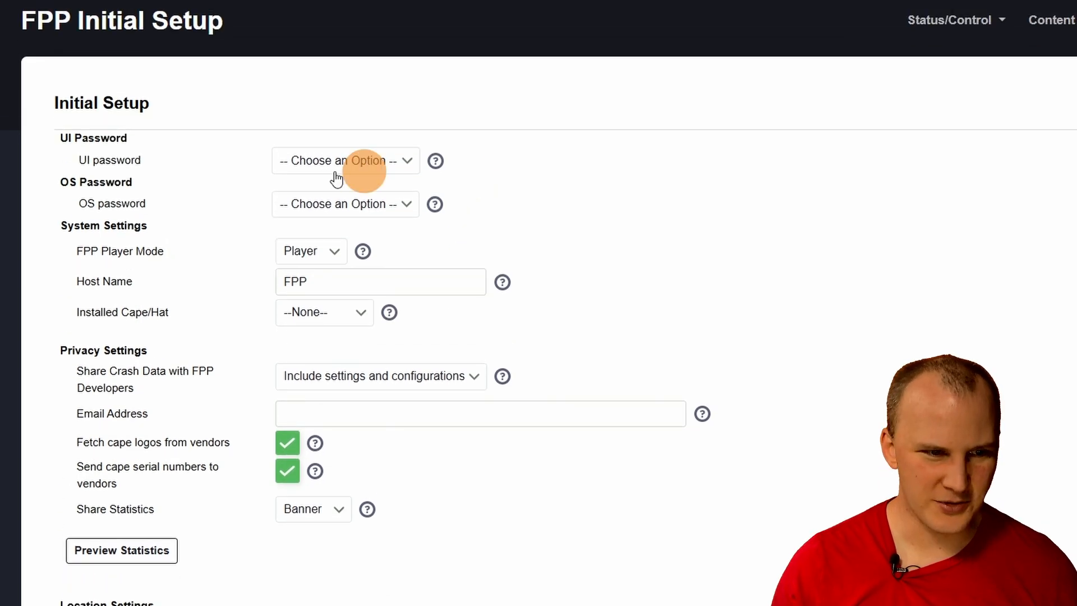
Step: Set the UI password option to No Password (Default) and the OS password to its default option
{"action": "left_click", "coordinate": [337, 169]}
{"action": "left_click", "coordinate": [326, 203]}
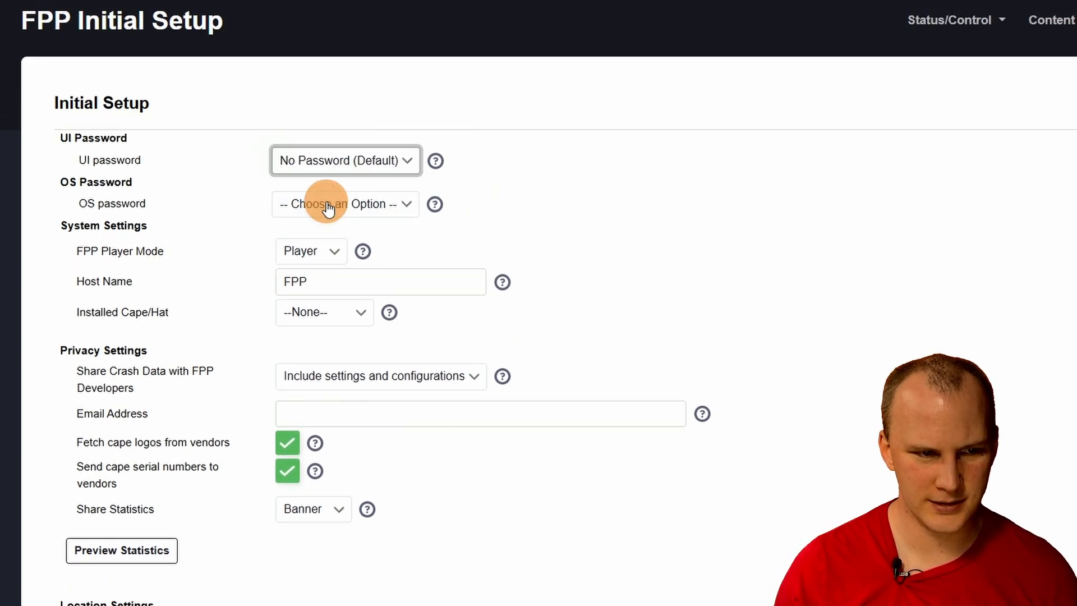
{"action": "left_click", "coordinate": [329, 207]}
{"action": "left_click", "coordinate": [311, 246]}
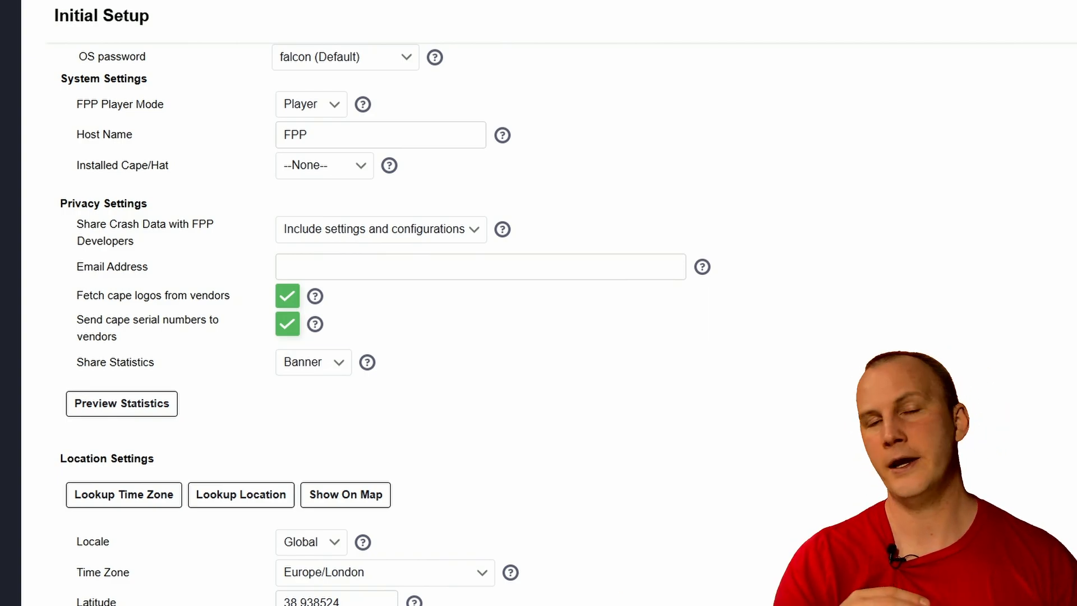
Step: Keep the FPP Player Mode as Player and set the host name to FPP123
{"action": "left_click", "coordinate": [319, 103]}
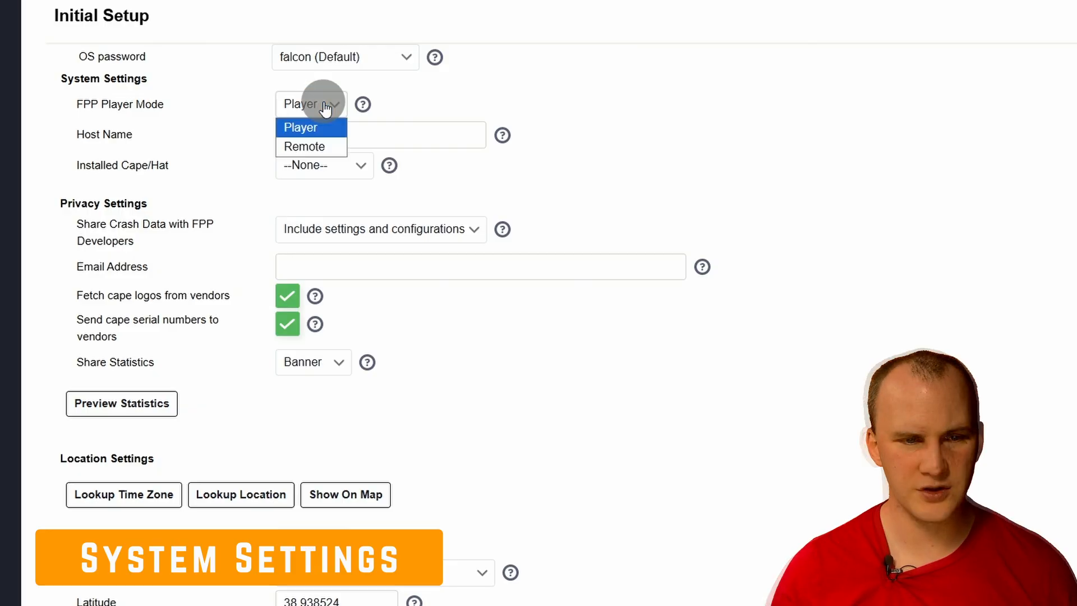
{"action": "left_click", "coordinate": [324, 114]}
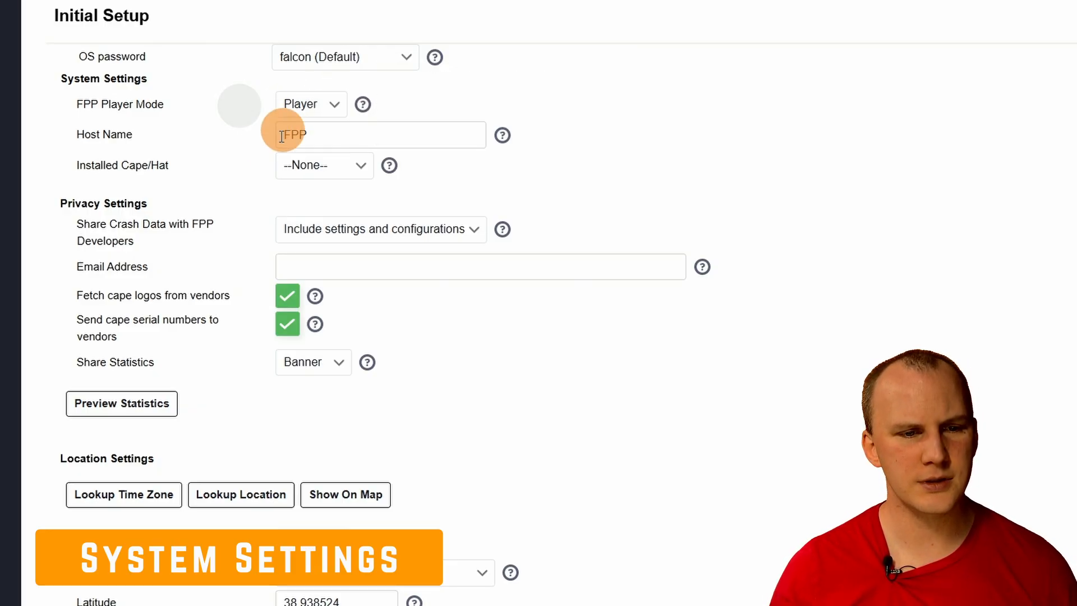
{"action": "left_click", "coordinate": [379, 136]}
{"action": "type", "text": "`1"}
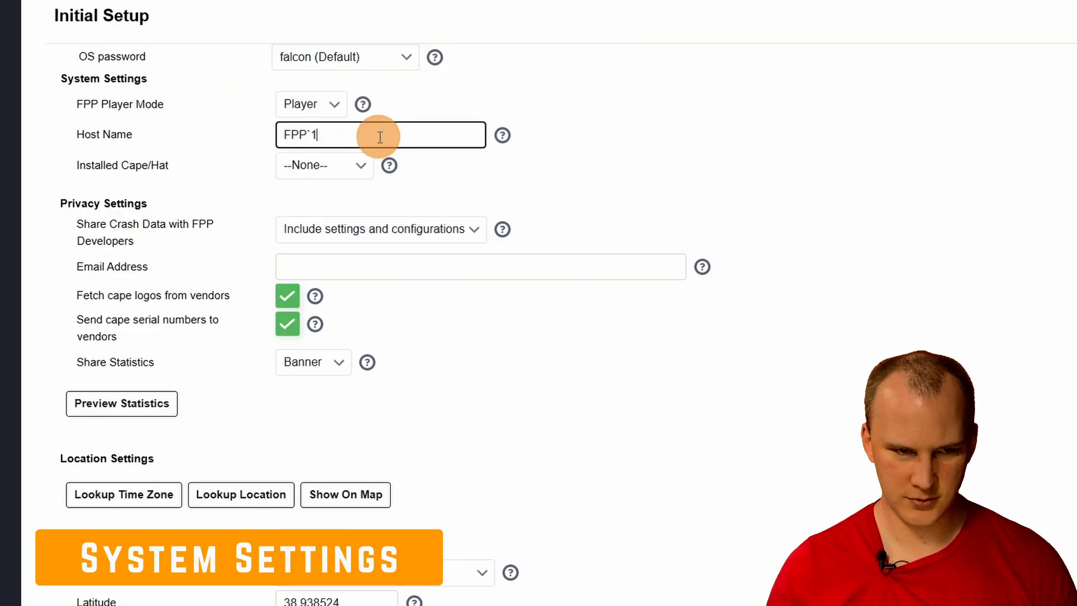
{"action": "key", "text": "BackSpace"}
{"action": "key", "text": "BackSpace"}
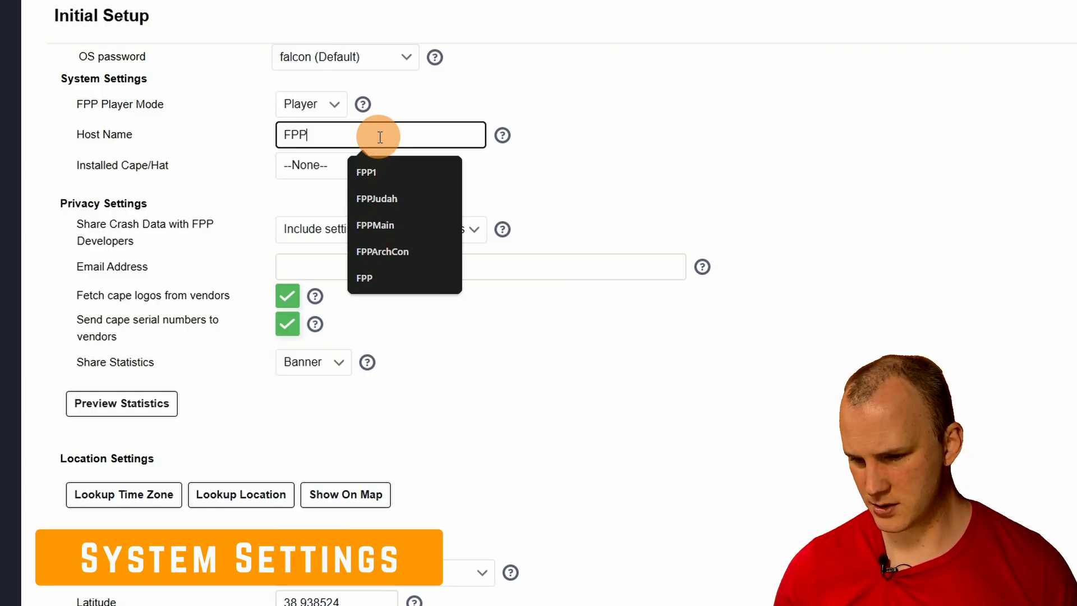
{"action": "type", "text": "123"}
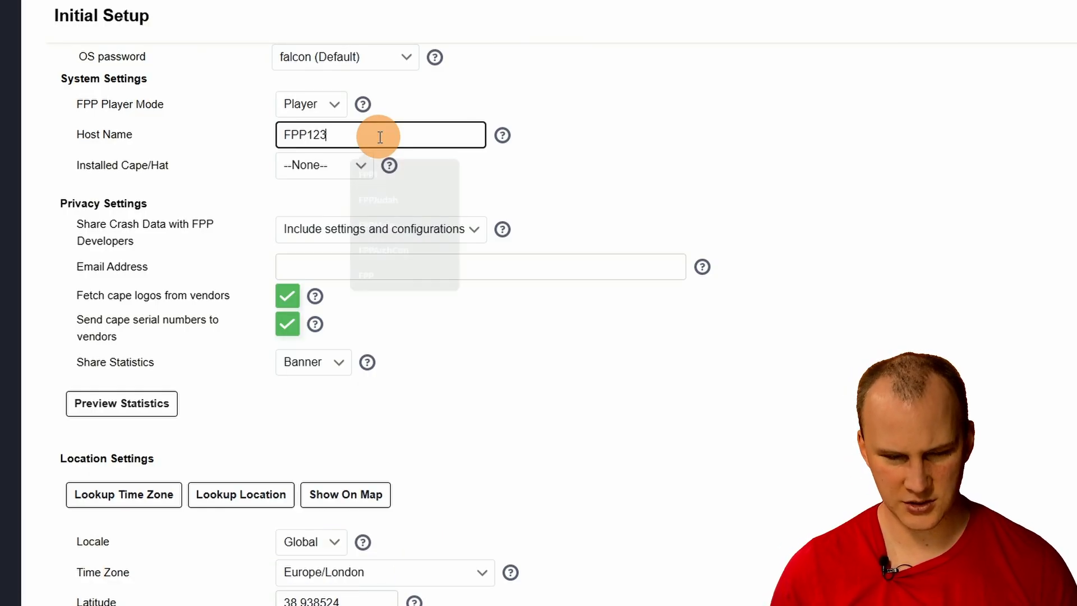
{"action": "double_click", "coordinate": [432, 135]}
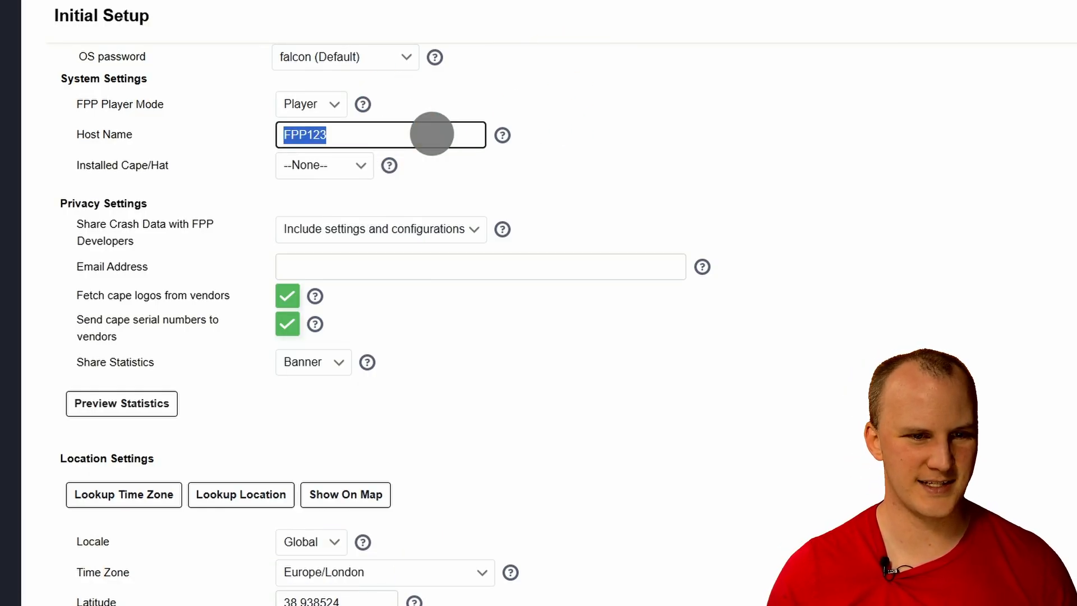
{"action": "left_click", "coordinate": [554, 115]}
Step: Look up the time zone and the location automatically to fill in the Location Settings
{"action": "scroll", "coordinate": [558, 147], "scroll_direction": "down", "scroll_amount": 1}
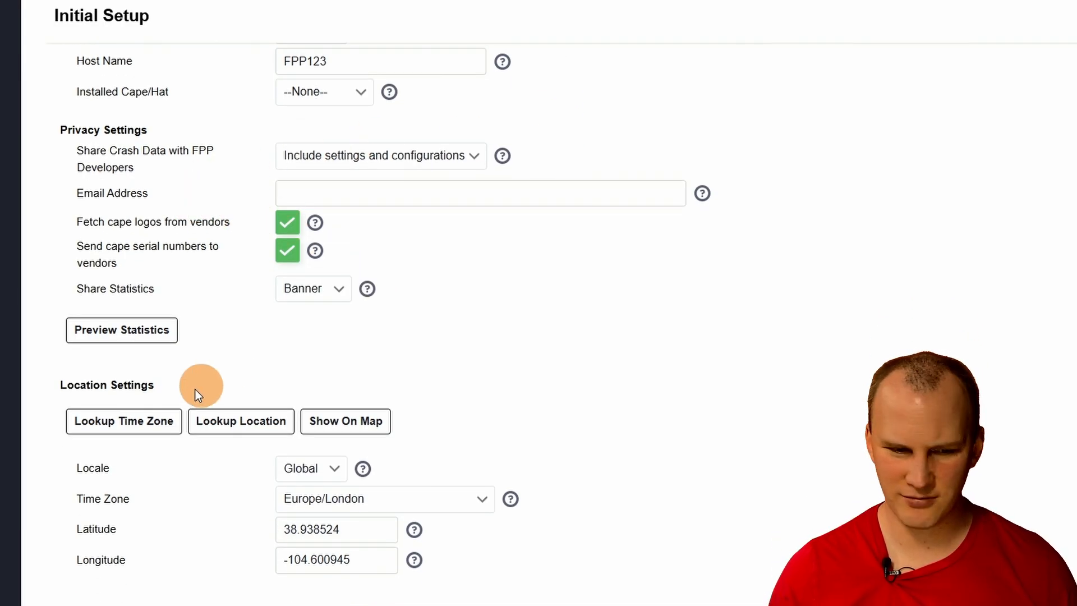
{"action": "scroll", "coordinate": [334, 381], "scroll_direction": "down", "scroll_amount": 1}
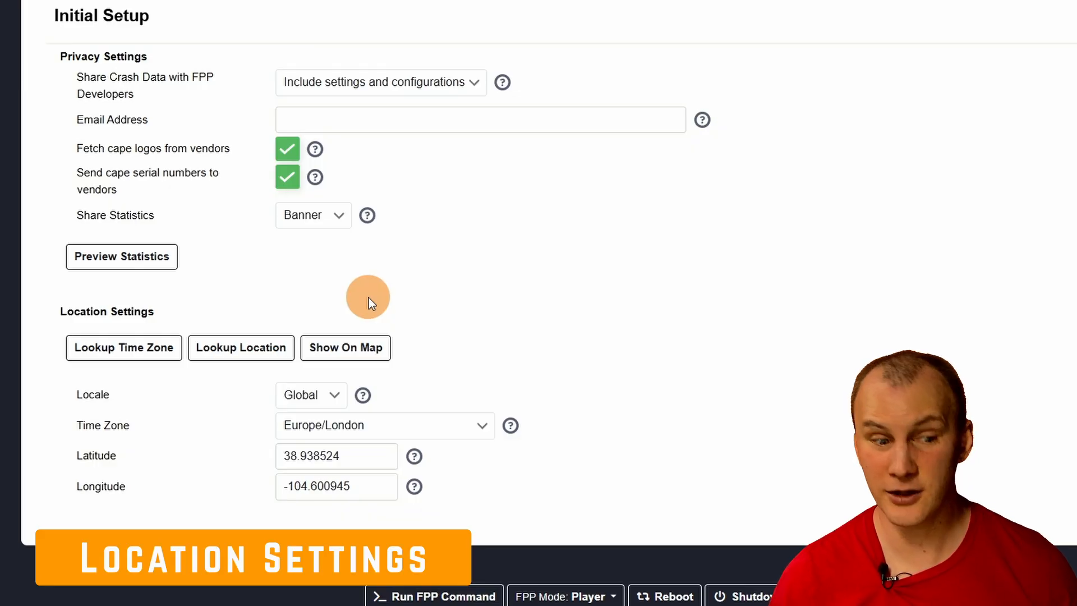
{"action": "left_click", "coordinate": [115, 350]}
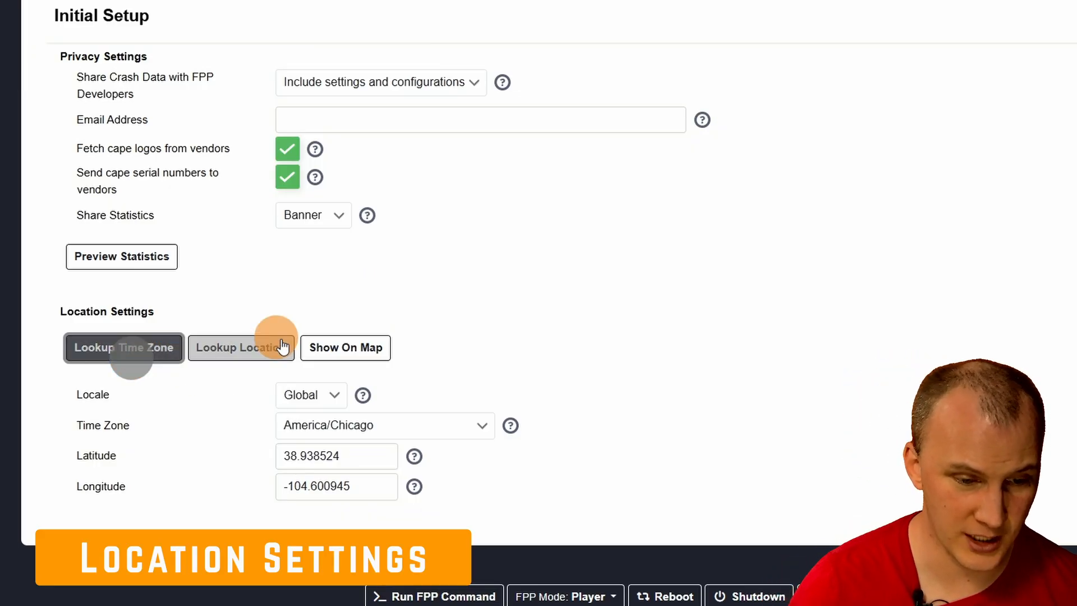
{"action": "left_click", "coordinate": [276, 352]}
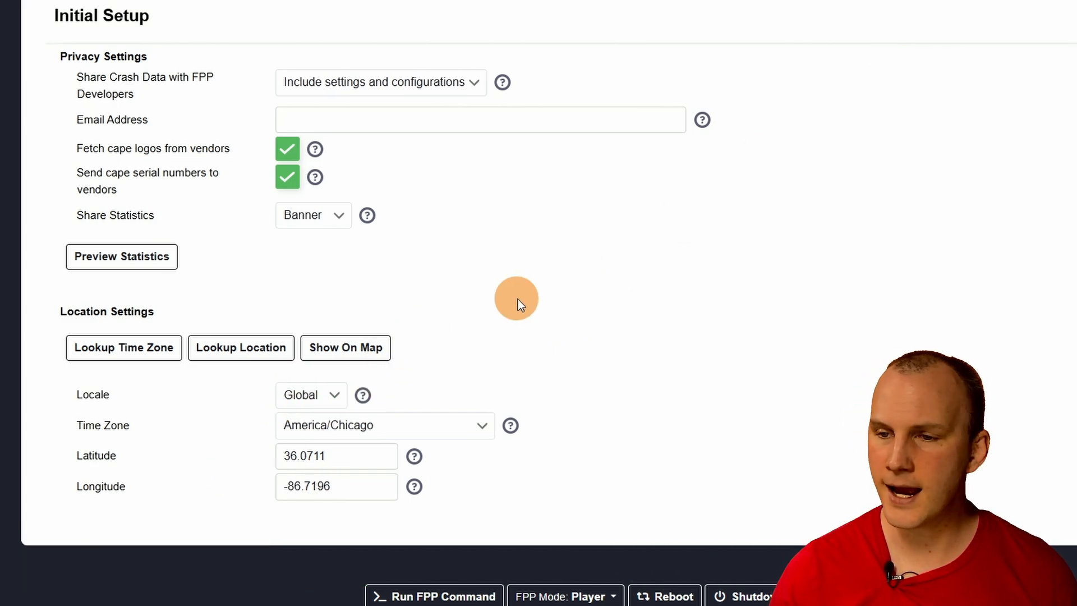
Step: Review the initial setup entries and finish the setup to reach the player status page
{"action": "scroll", "coordinate": [517, 298], "scroll_direction": "up", "scroll_amount": 5}
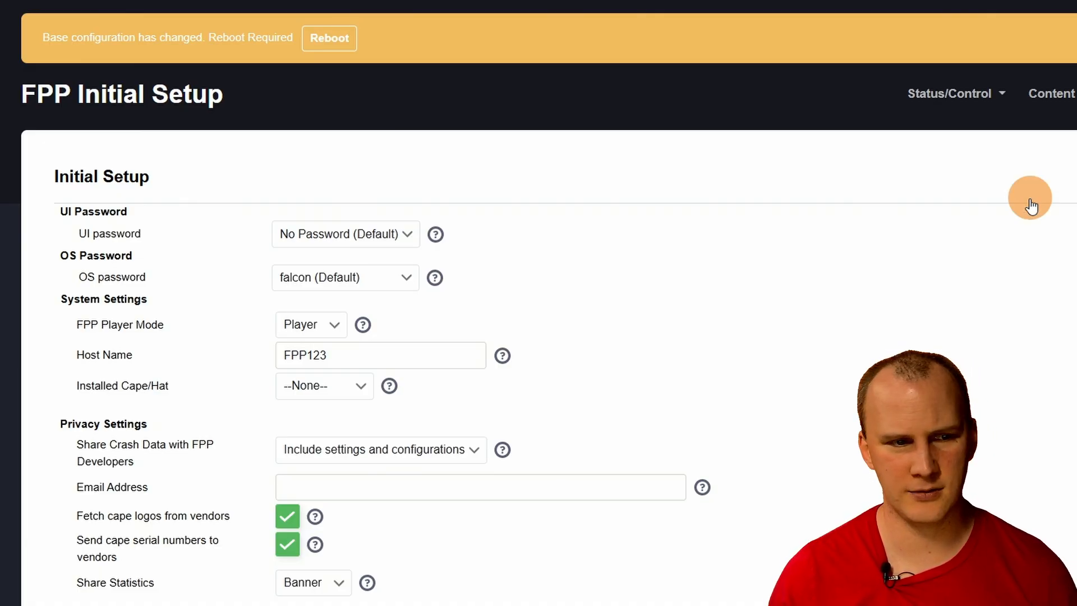
{"action": "scroll", "coordinate": [1028, 202], "scroll_direction": "down", "scroll_amount": 5}
{"action": "scroll", "coordinate": [1029, 202], "scroll_direction": "up", "scroll_amount": 5}
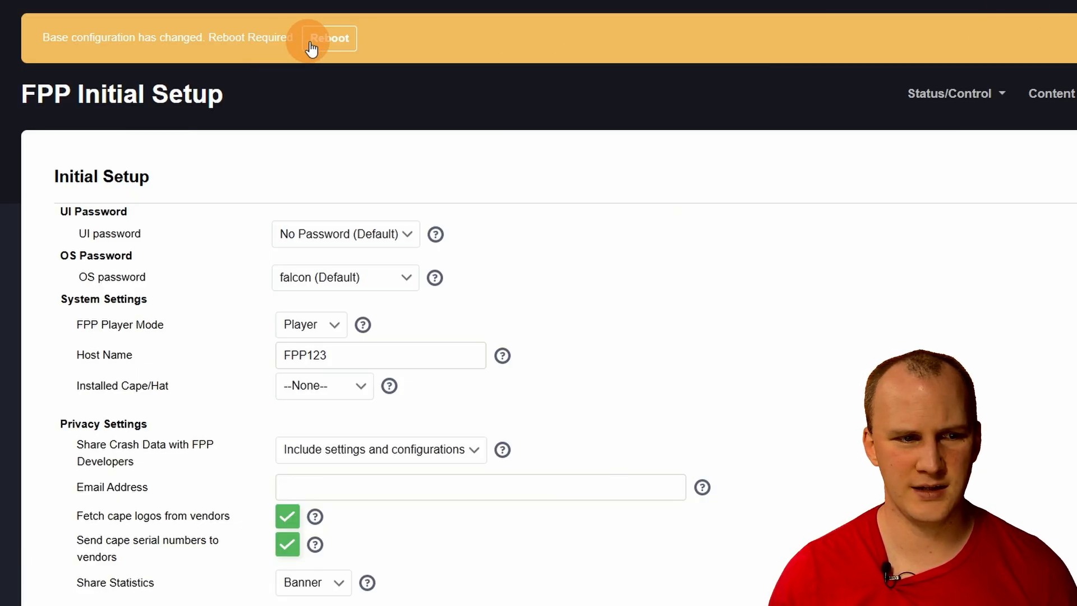
{"action": "scroll", "coordinate": [1069, 284], "scroll_direction": "down", "scroll_amount": 5}
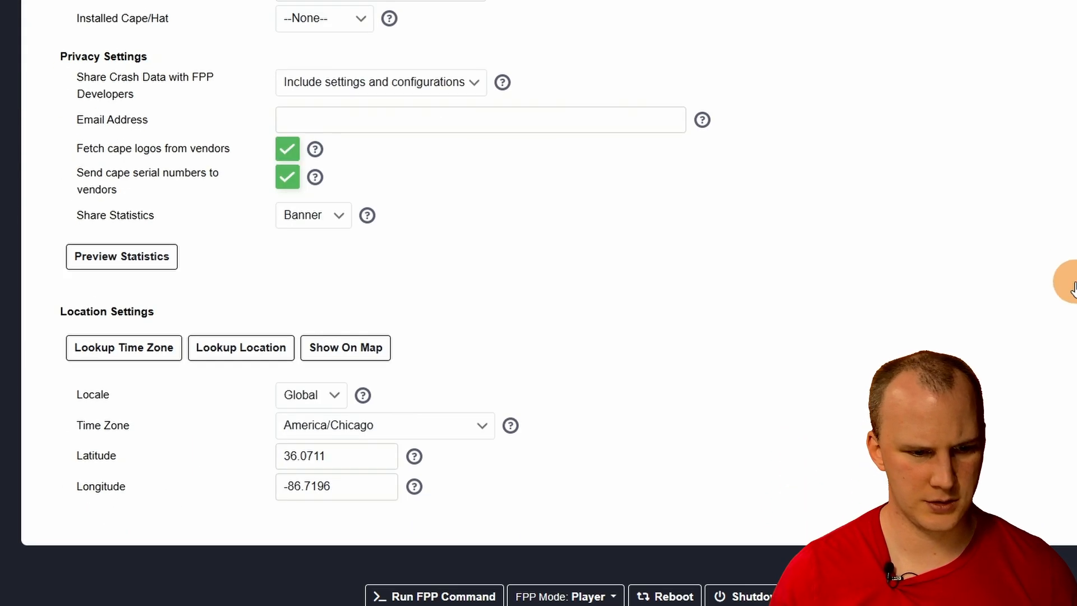
{"action": "scroll", "coordinate": [1069, 284], "scroll_direction": "up", "scroll_amount": 5}
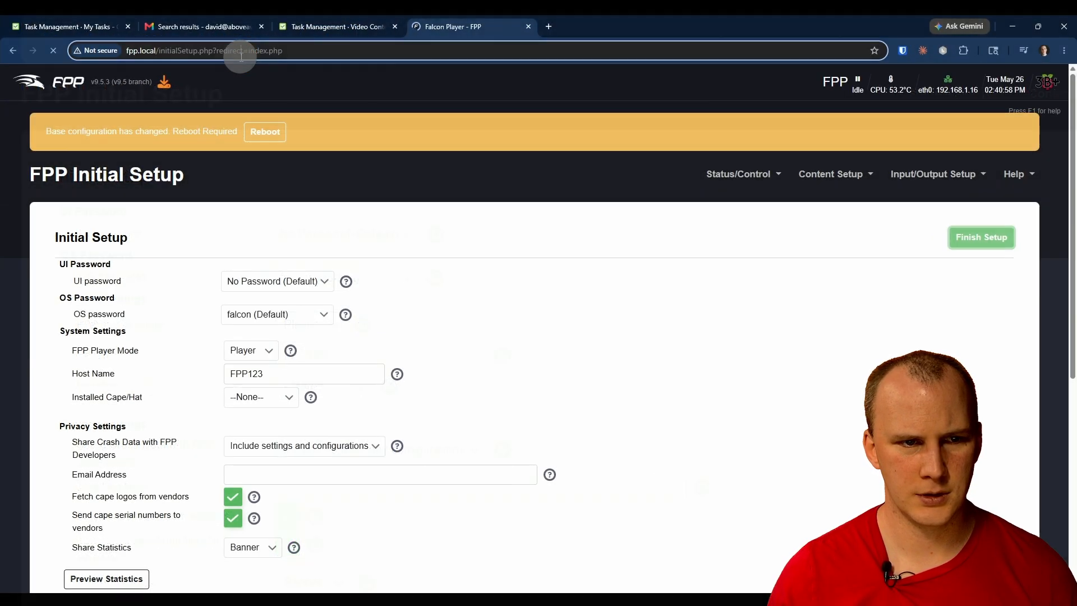
{"action": "left_click", "coordinate": [240, 51]}
{"action": "left_click", "coordinate": [897, 289]}
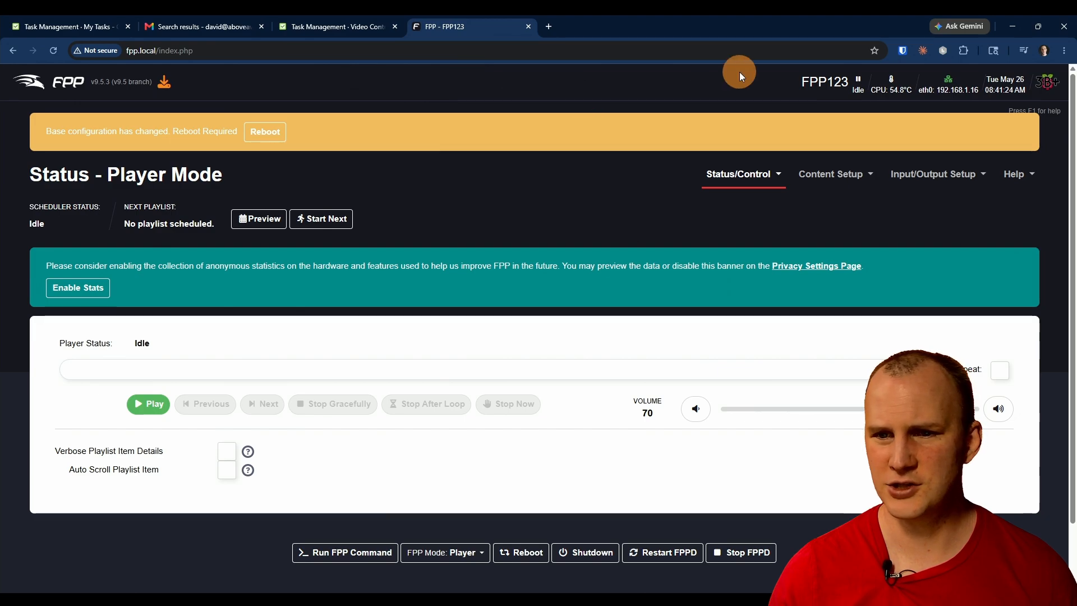
Step: Try to open fpp123.local/index.php in the browser and return to the fpp.local status page
{"action": "left_click", "coordinate": [144, 50]}
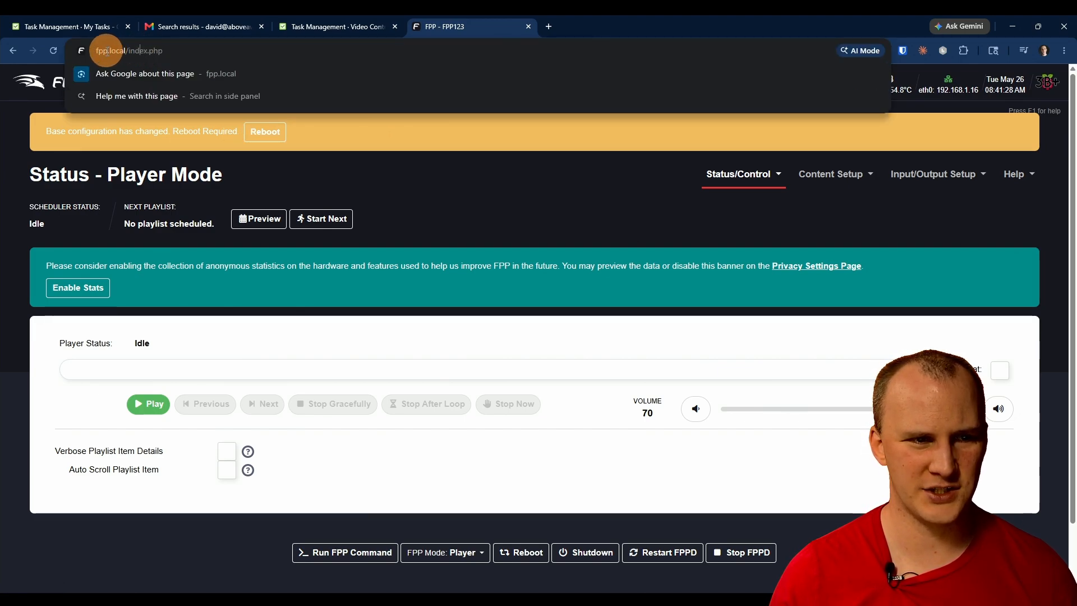
{"action": "type", "text": "123"}
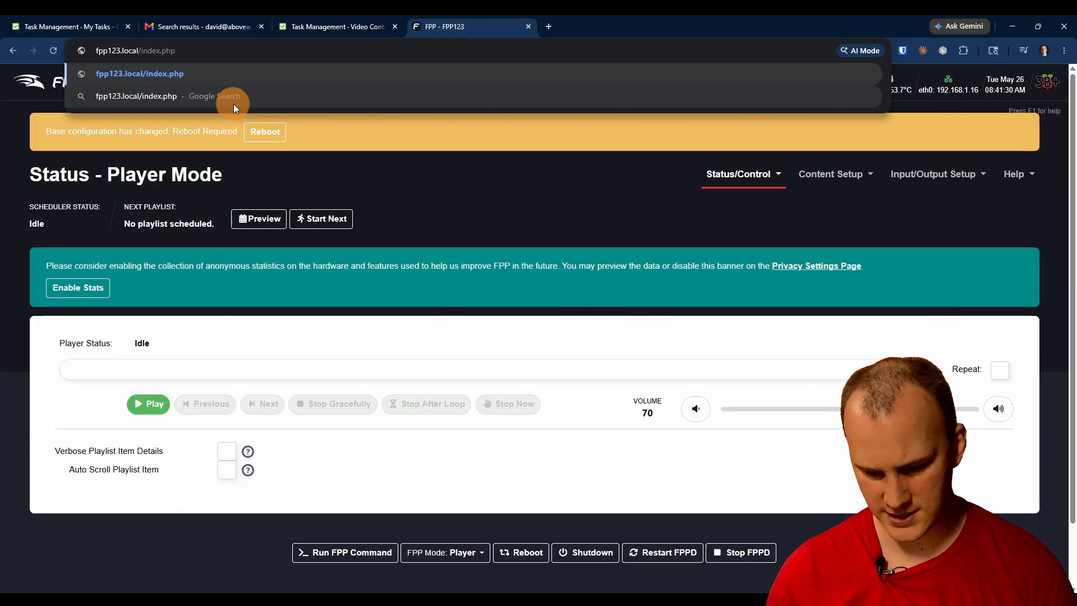
{"action": "key", "text": "Return"}
{"action": "left_click", "coordinate": [19, 49]}
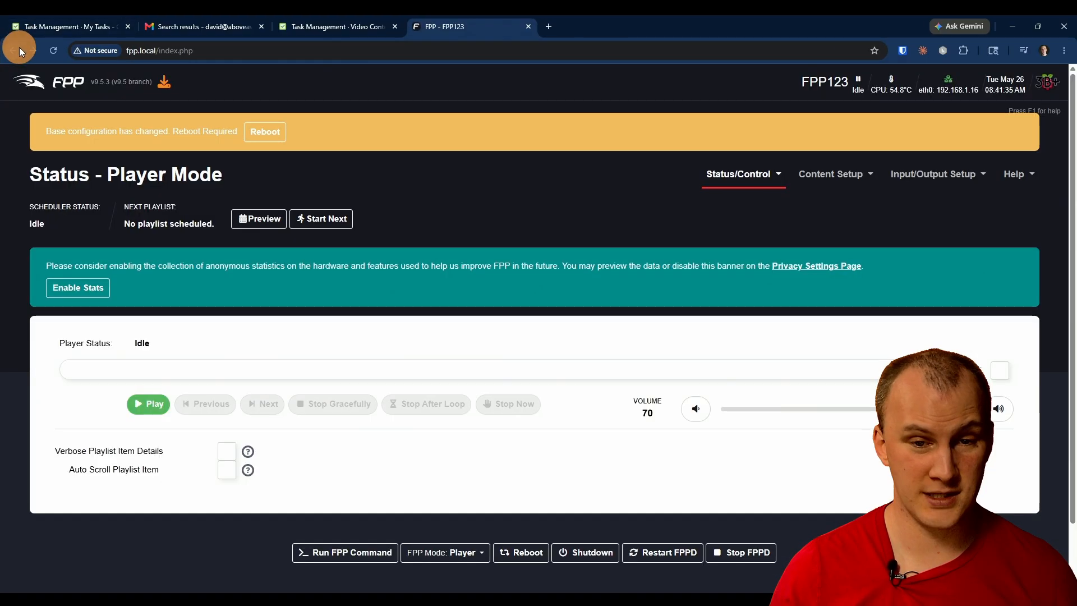
Step: Reboot the FPP device and confirm the reboot
{"action": "left_click", "coordinate": [264, 132]}
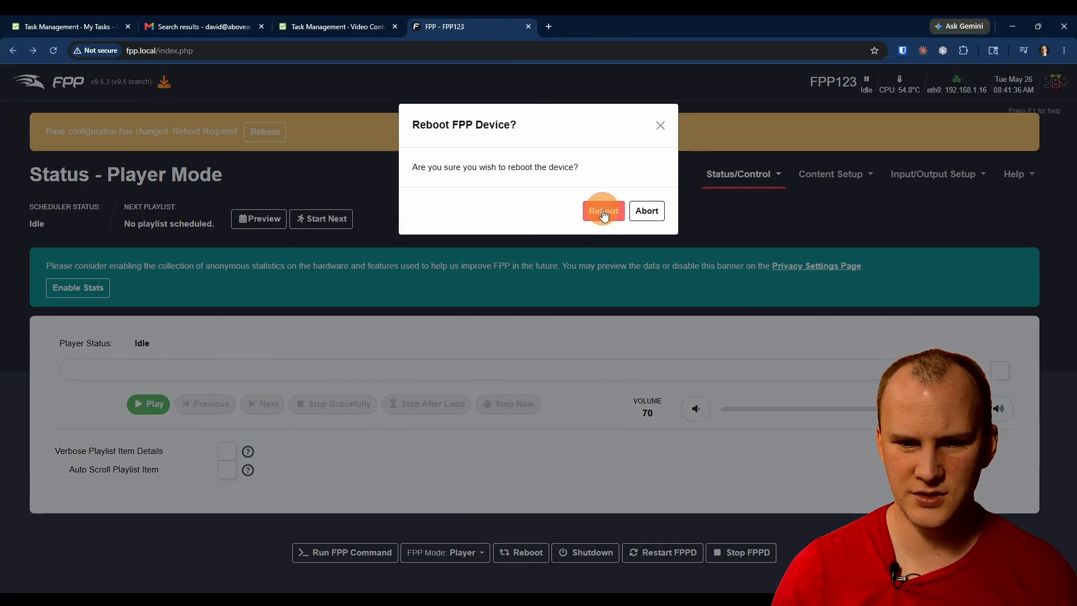
{"action": "left_click", "coordinate": [604, 214]}
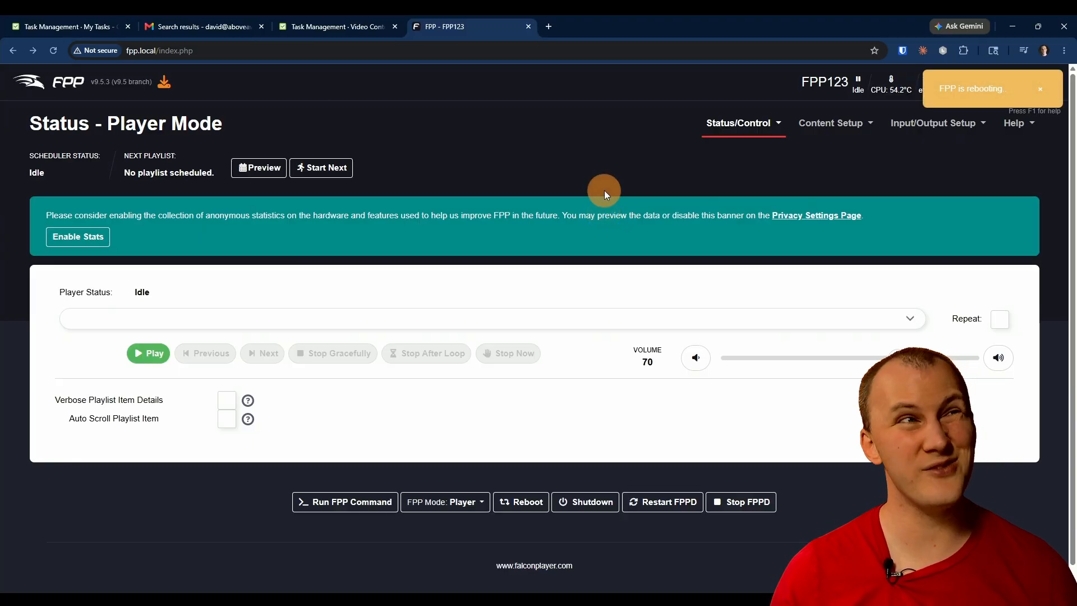
Step: Load fpp123.local in the browser, reloading until the player status page opens
{"action": "left_click", "coordinate": [220, 49]}
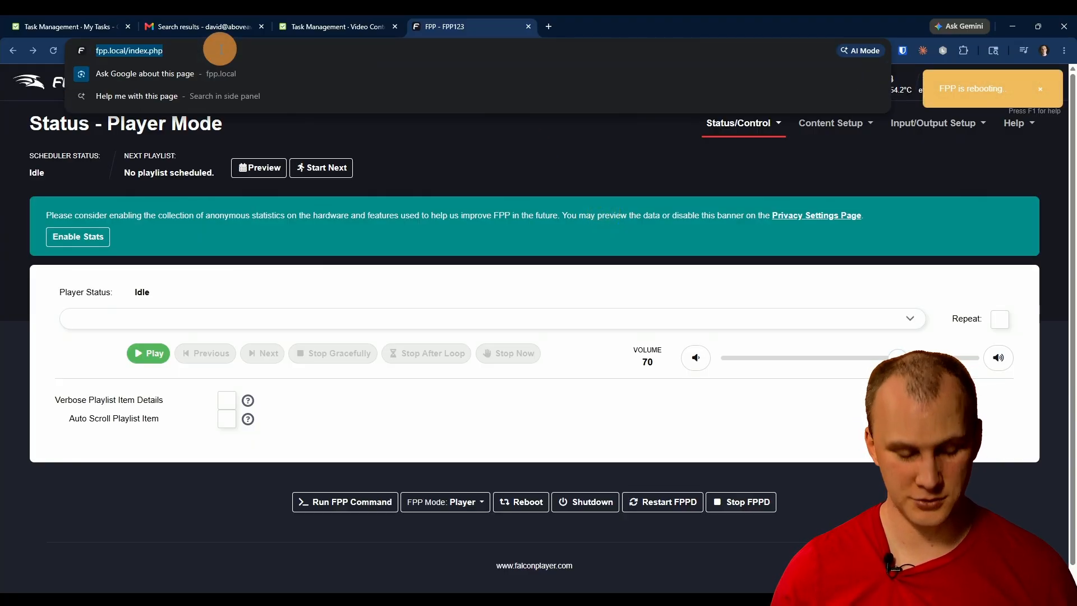
{"action": "type", "text": "fpp.123."}
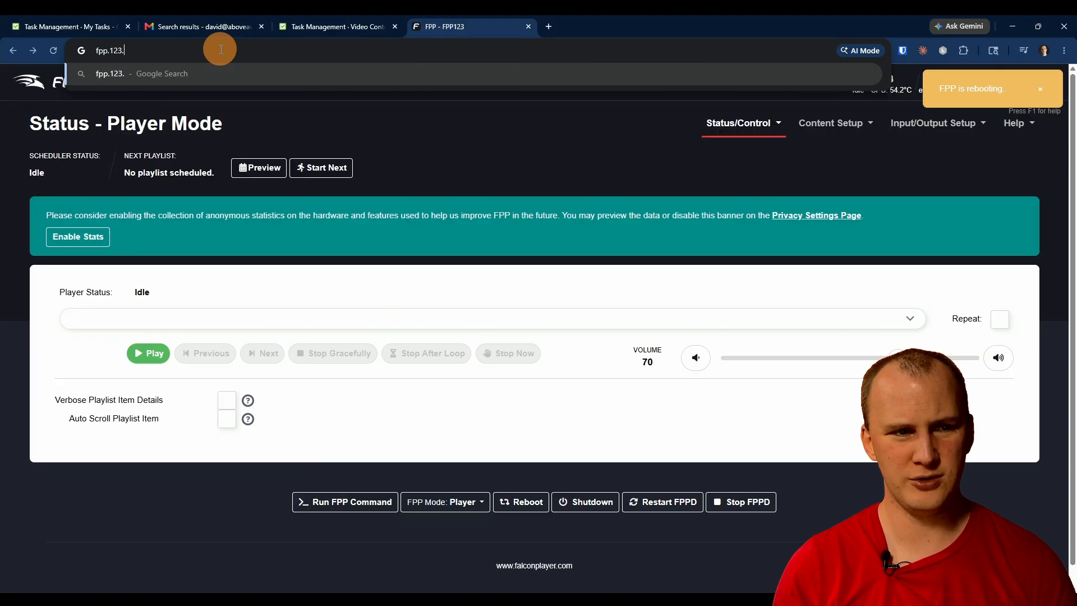
{"action": "key", "text": "BackSpace"}
{"action": "key", "text": "BackSpace"}
{"action": "key", "text": "BackSpace"}
{"action": "key", "text": "BackSpace"}
{"action": "key", "text": "BackSpace"}
{"action": "type", "text": "123.l"}
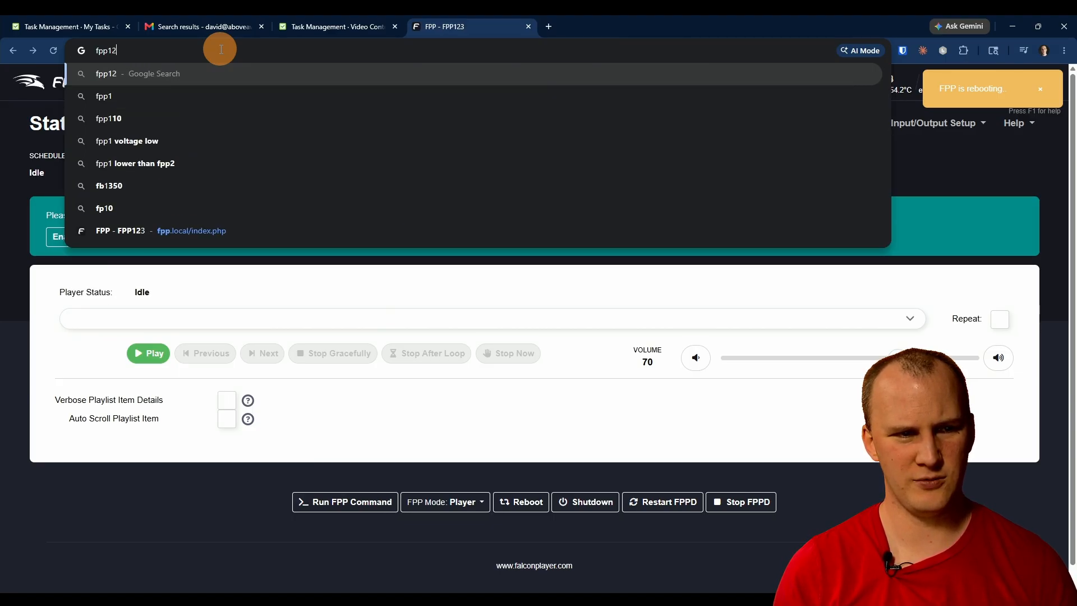
{"action": "type", "text": "ocal"}
{"action": "key", "text": "Return"}
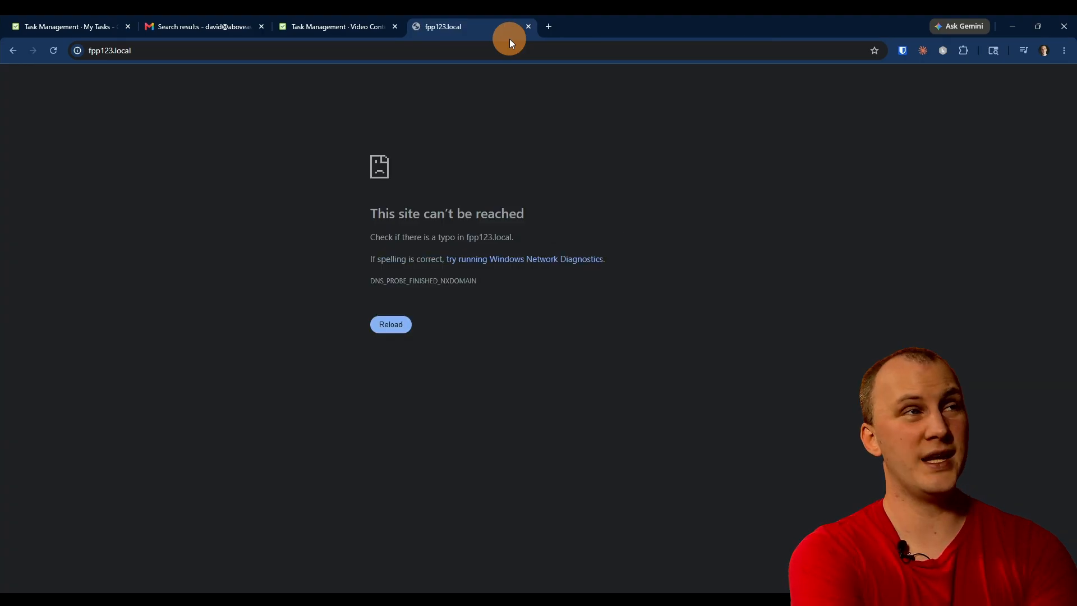
{"action": "key", "text": "F5"}
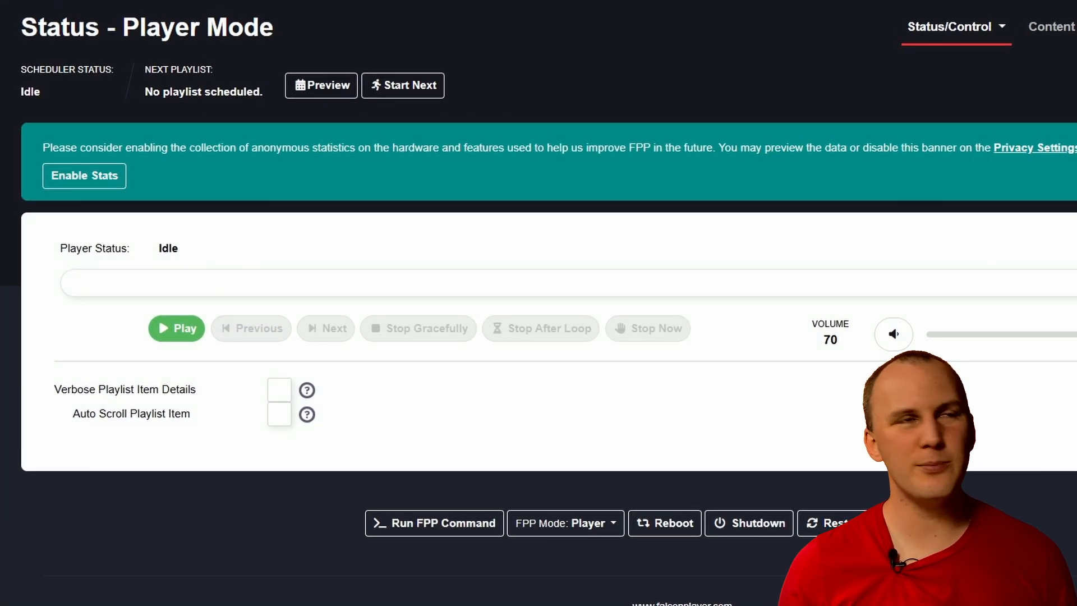
Step: Enable the anonymous statistics collection and restart FPPD to apply the changed settings
{"action": "left_click", "coordinate": [109, 186]}
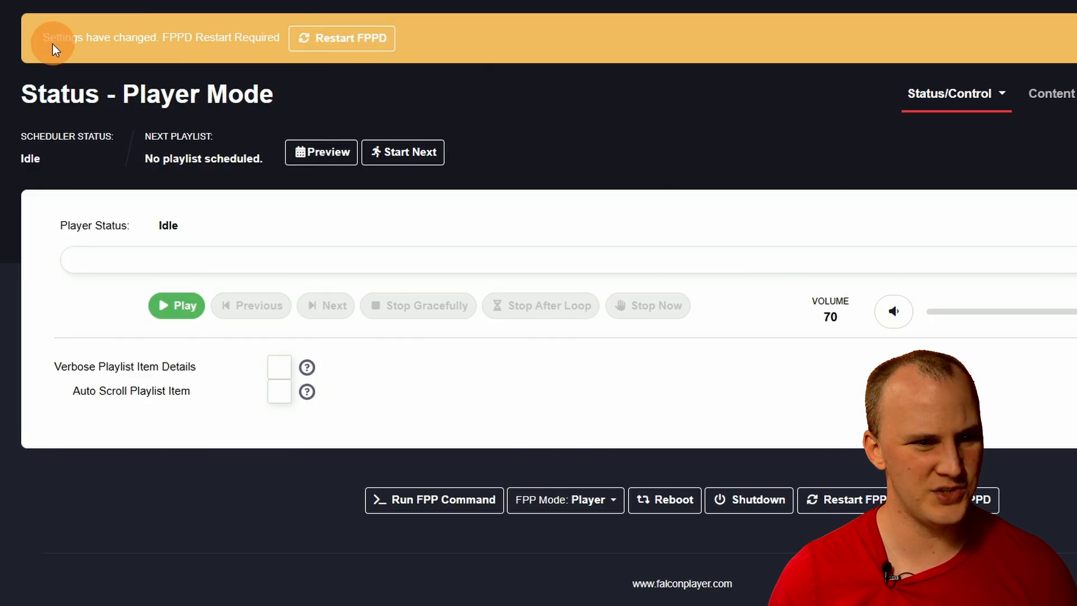
{"action": "left_click", "coordinate": [346, 37]}
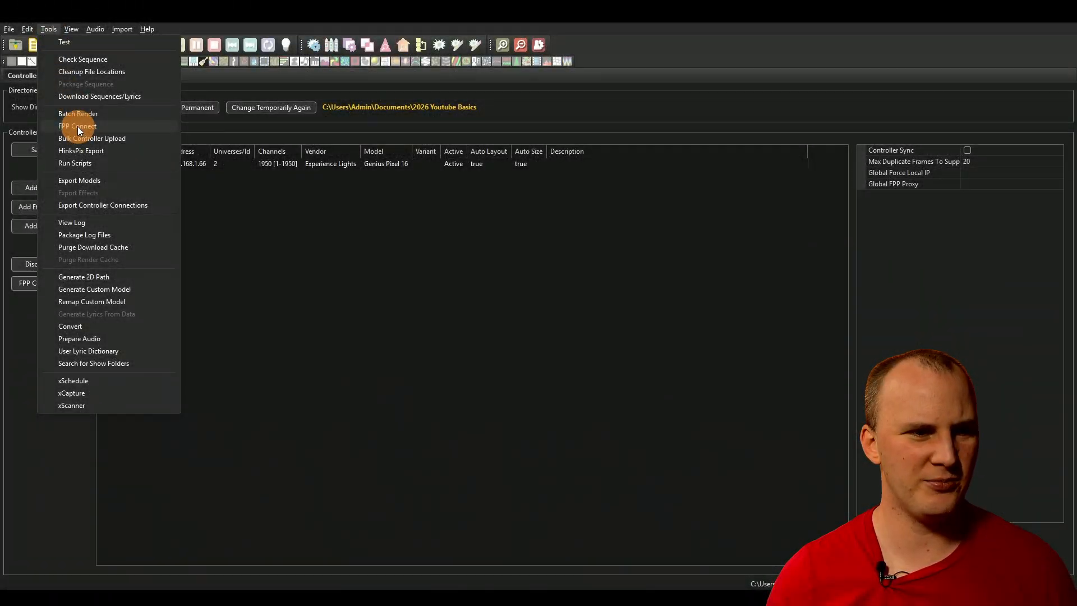
Step: Use FPP Connect in xLights to upload 1.fseq with Media enabled to FPP123, then close the upload dialog
{"action": "left_click", "coordinate": [78, 126]}
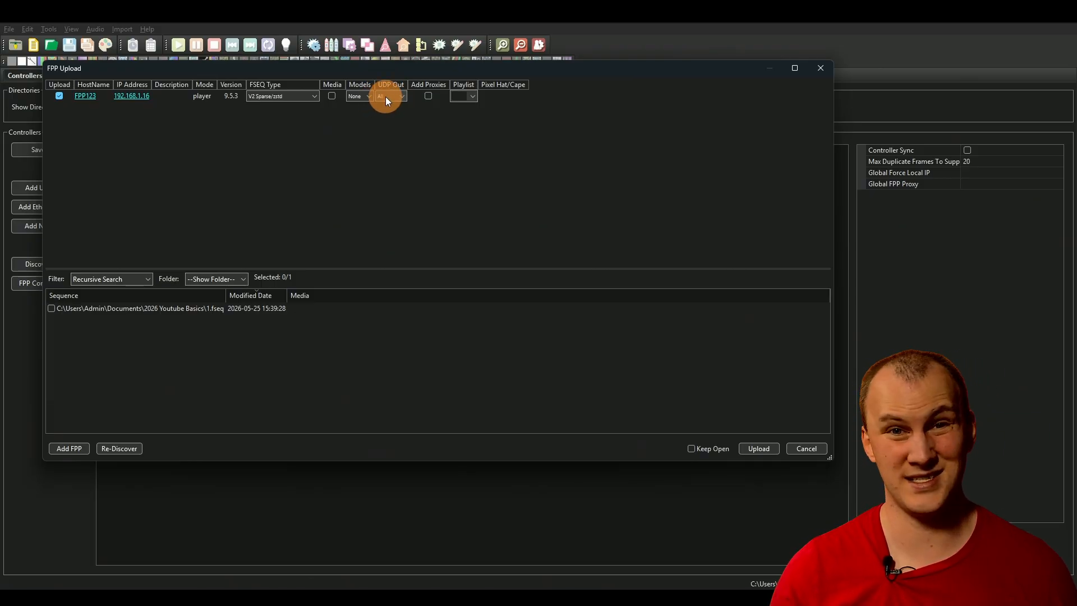
{"action": "left_click", "coordinate": [52, 309]}
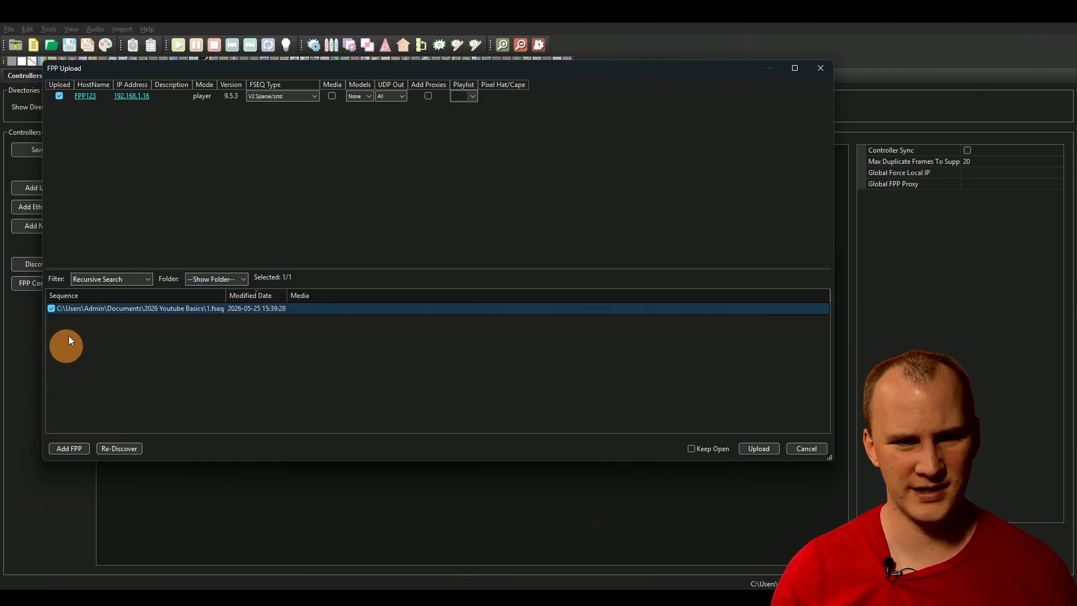
{"action": "left_click", "coordinate": [332, 96]}
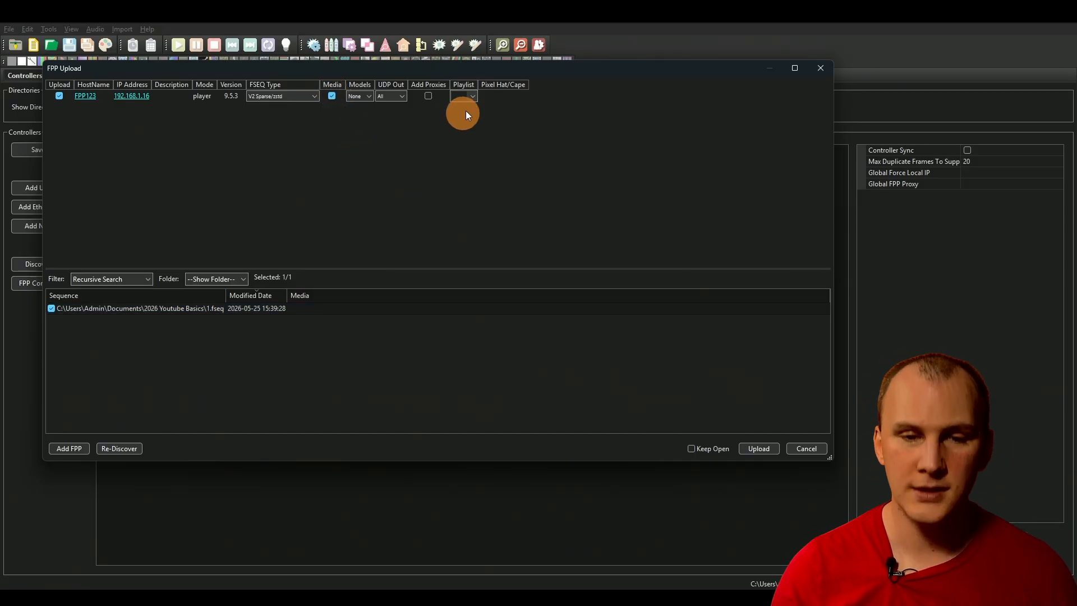
{"action": "left_click", "coordinate": [758, 449]}
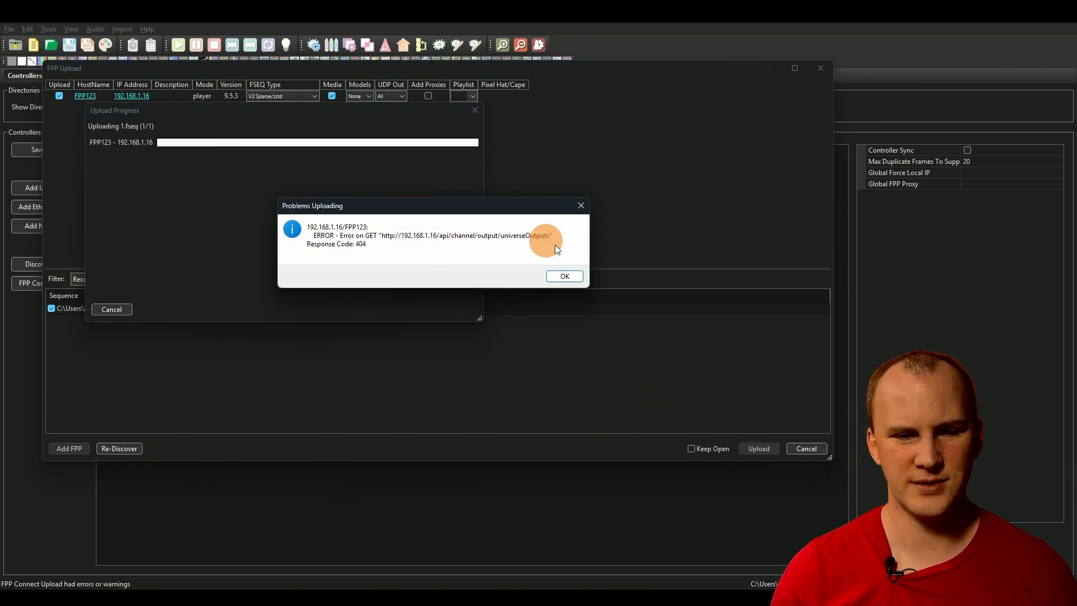
{"action": "left_click", "coordinate": [566, 276]}
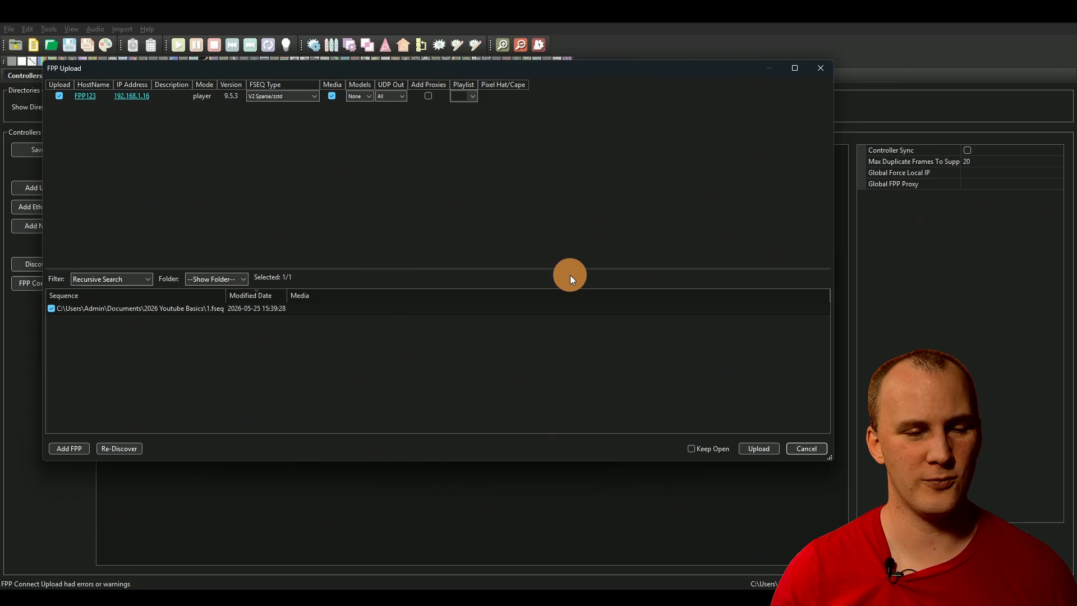
{"action": "left_click", "coordinate": [262, 139]}
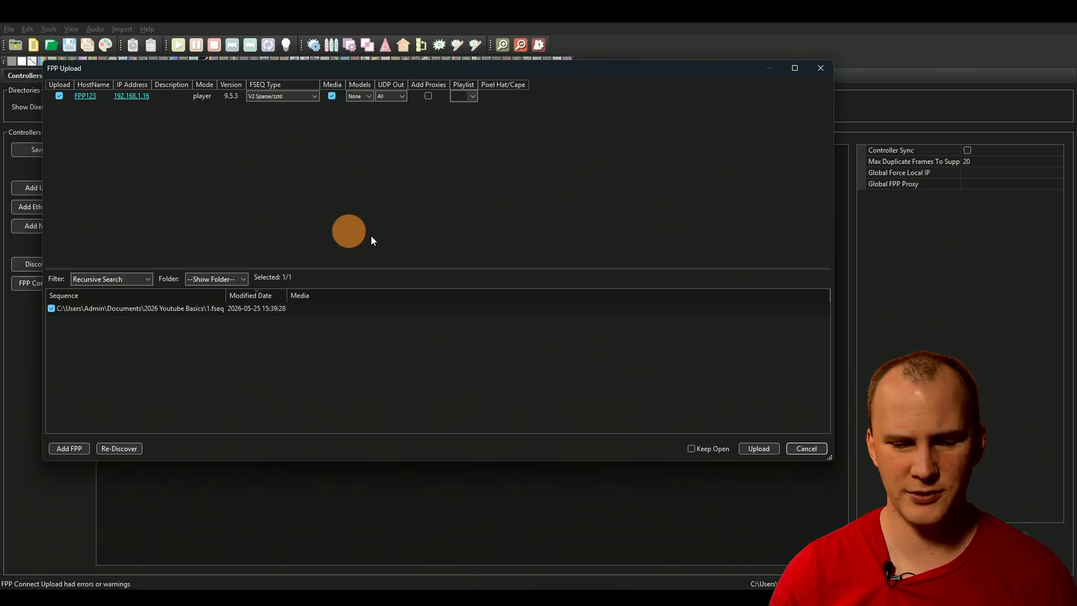
{"action": "left_click", "coordinate": [813, 450]}
Step: Switch to the FPP page in the browser, reload it, and play the 1.fseq sequence
{"action": "key", "text": "alt+Tab"}
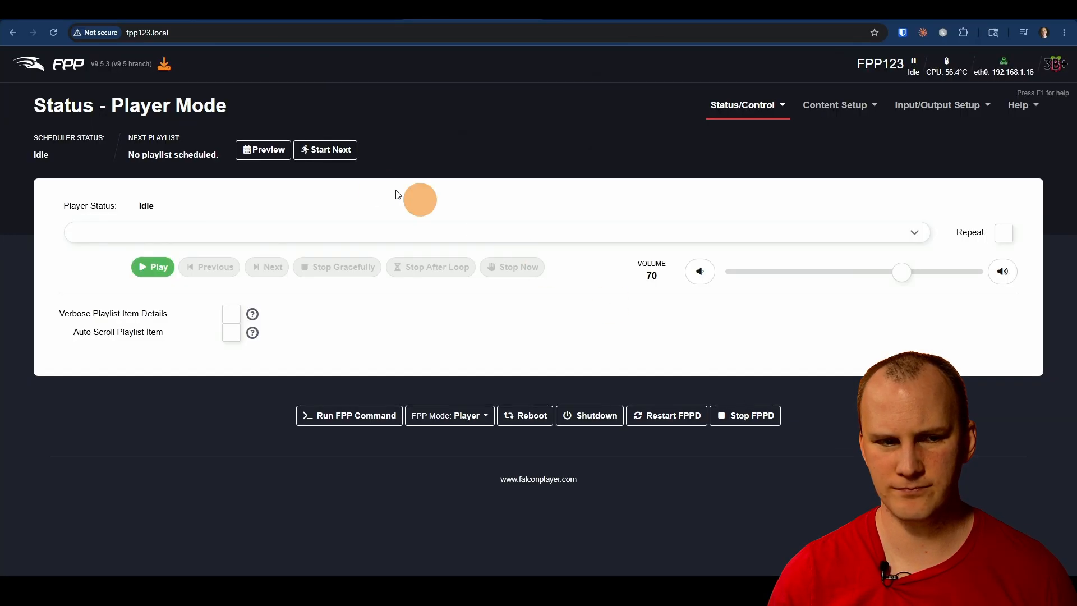
{"action": "left_click", "coordinate": [259, 232]}
{"action": "left_click", "coordinate": [254, 213]}
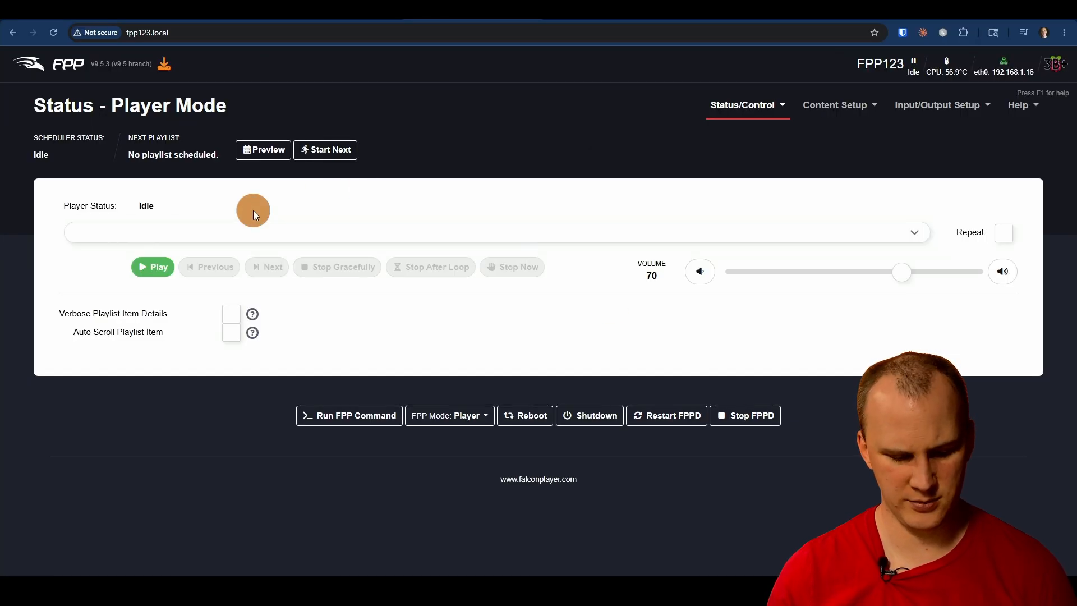
{"action": "key", "text": "F5"}
{"action": "left_click", "coordinate": [252, 229]}
{"action": "left_click", "coordinate": [241, 207]}
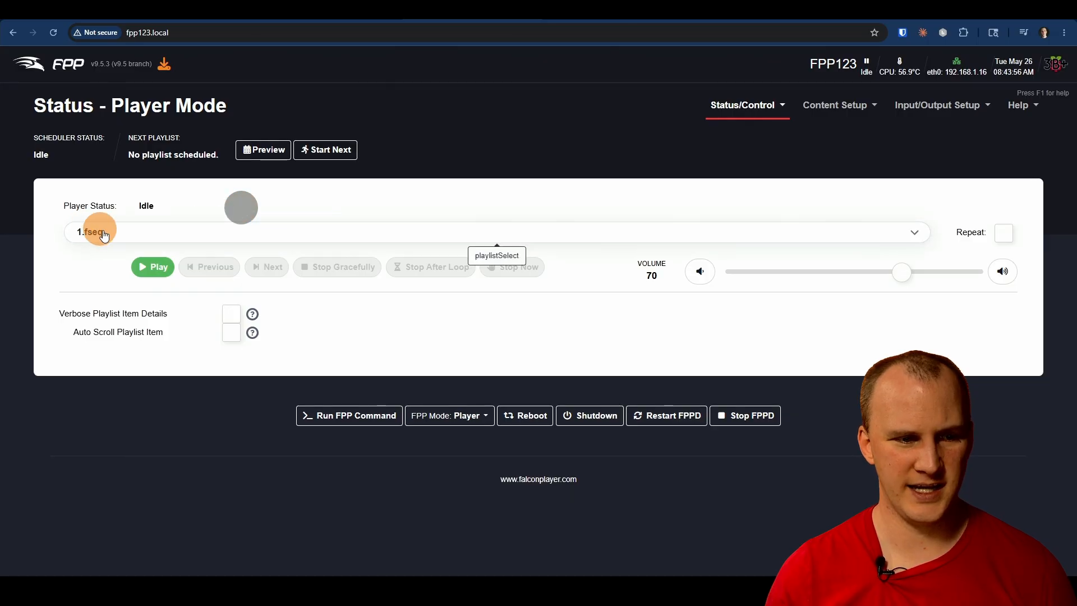
{"action": "left_click", "coordinate": [155, 274]}
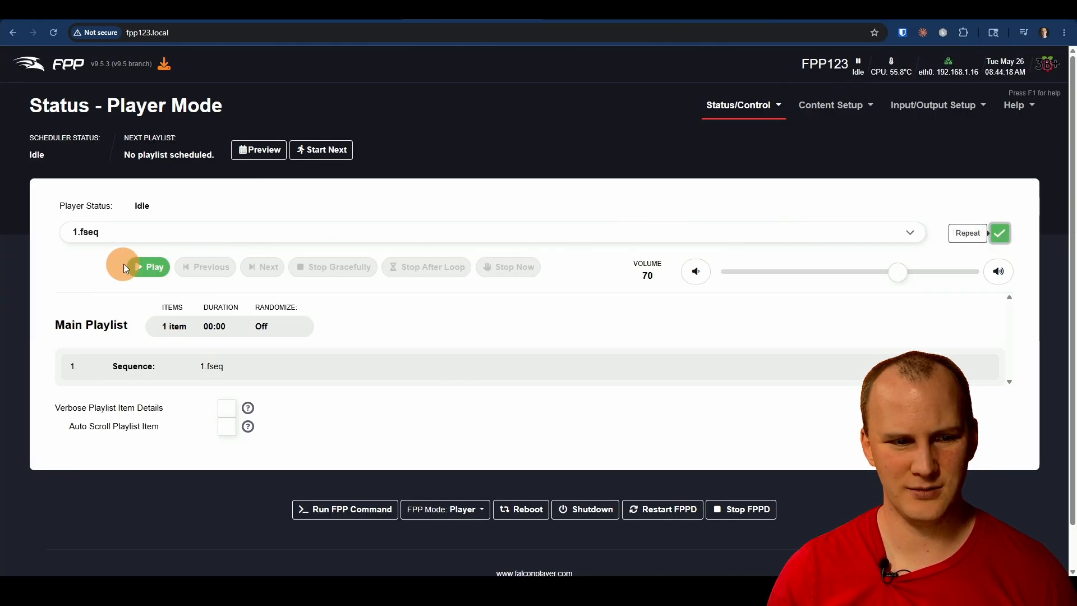
Step: Examine the network activity and the configured matrix string outputs on the Genius controller at 192.168.1.66
{"action": "left_click", "coordinate": [124, 264]}
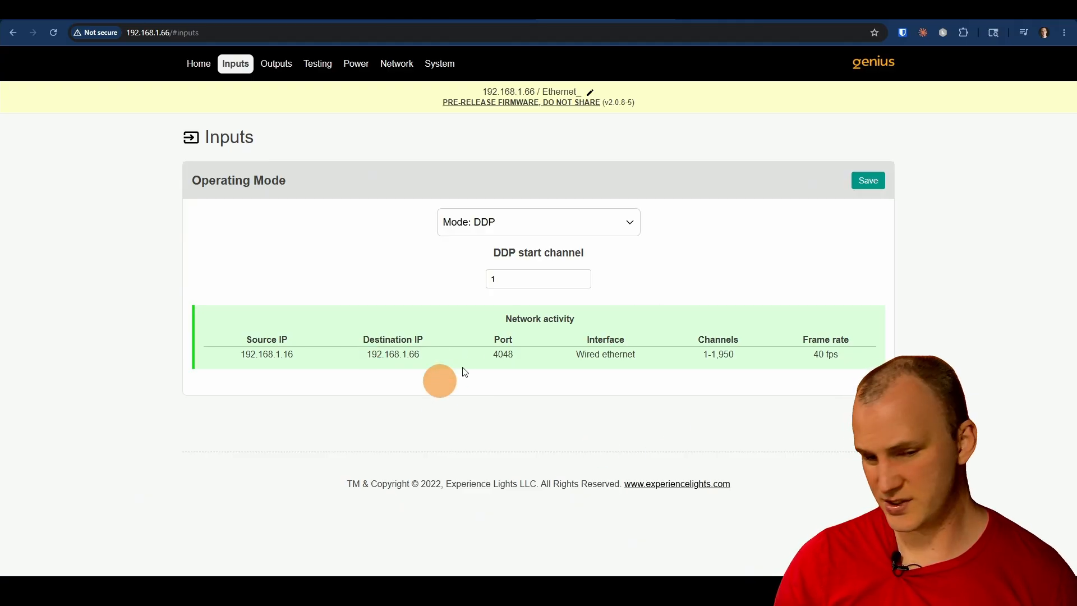
{"action": "left_click", "coordinate": [271, 63]}
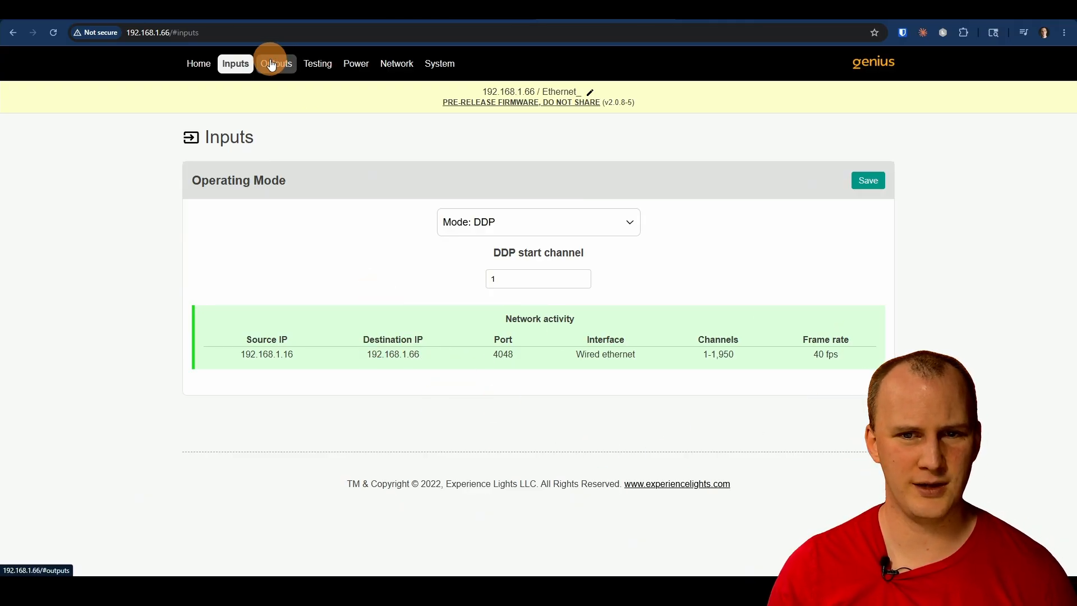
{"action": "left_click", "coordinate": [347, 254]}
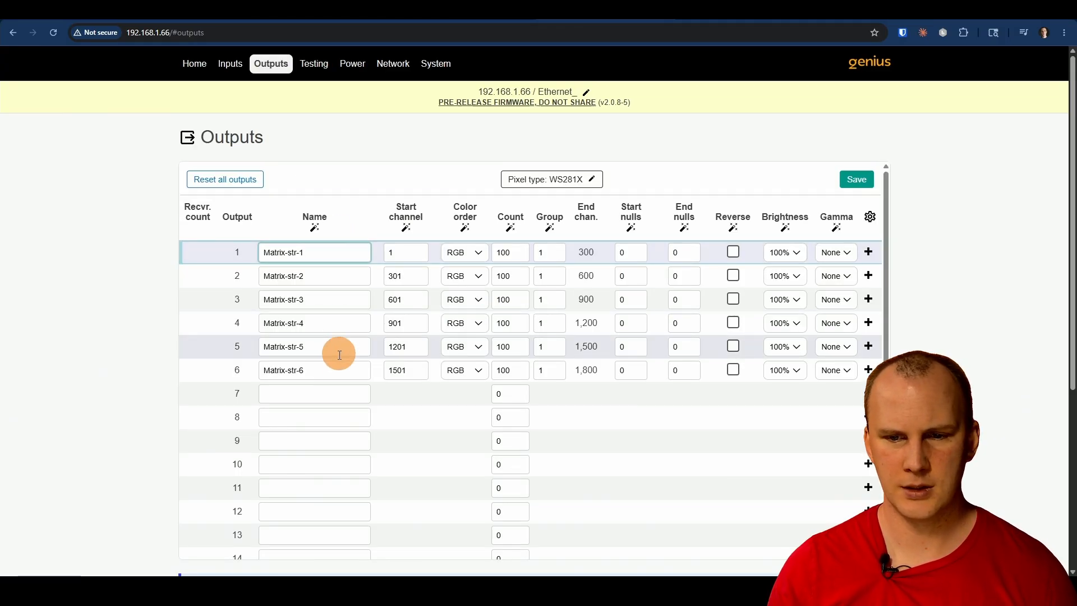
Step: Turn the Genius controller's test mode on with the Meteors pattern, turn it off again, and return to the input settings
{"action": "left_click", "coordinate": [314, 64]}
{"action": "left_click", "coordinate": [811, 191]}
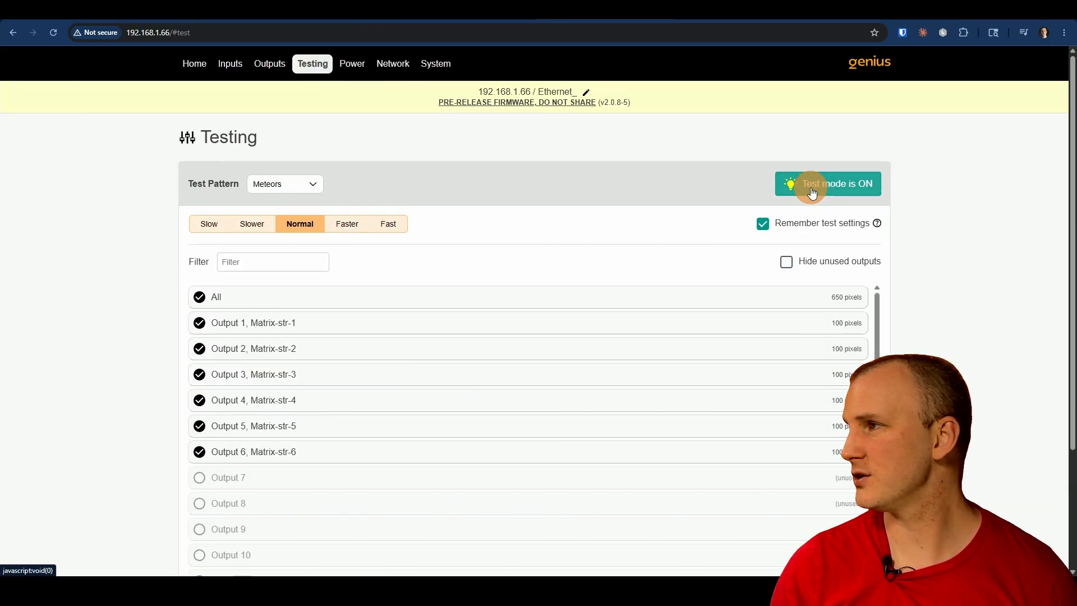
{"action": "left_click", "coordinate": [811, 190]}
{"action": "left_click", "coordinate": [298, 72]}
{"action": "left_click", "coordinate": [230, 64]}
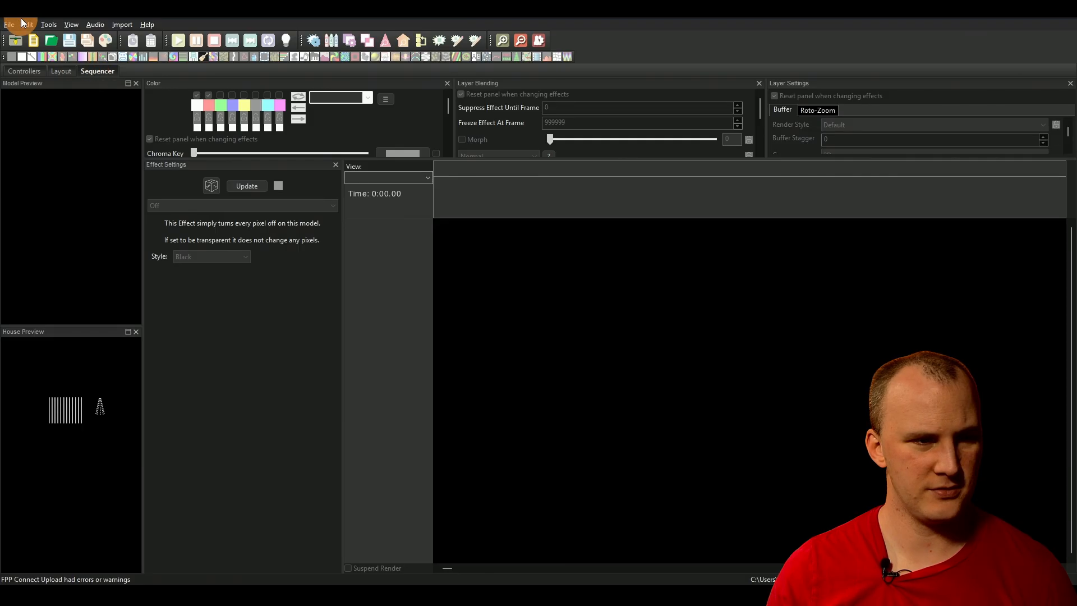
Step: Open the recent sequence 1.xsq in xLights
{"action": "left_click", "coordinate": [11, 25]}
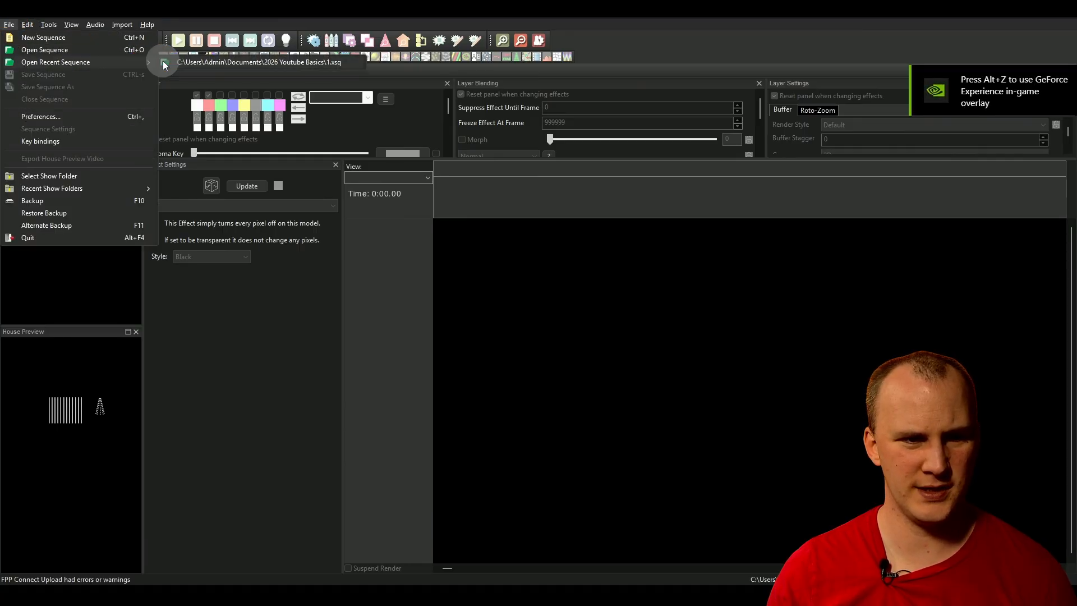
{"action": "left_click", "coordinate": [165, 63]}
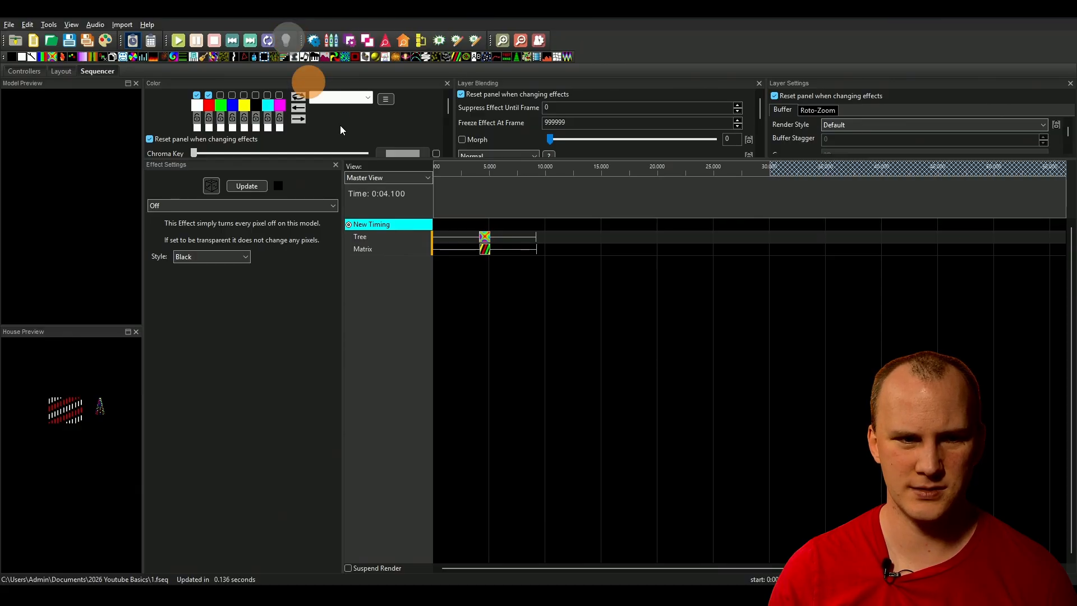
Step: Switch to the browser and compare the controller's incoming network activity with the DDP channel output settings in FPP
{"action": "key", "text": "alt+Tab"}
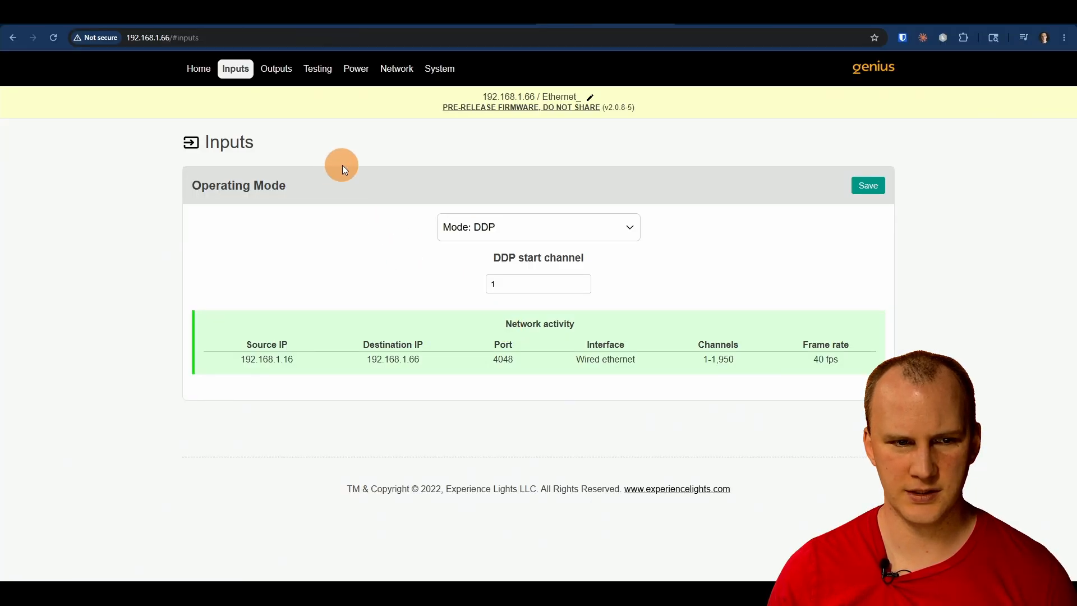
{"action": "left_click", "coordinate": [323, 26]}
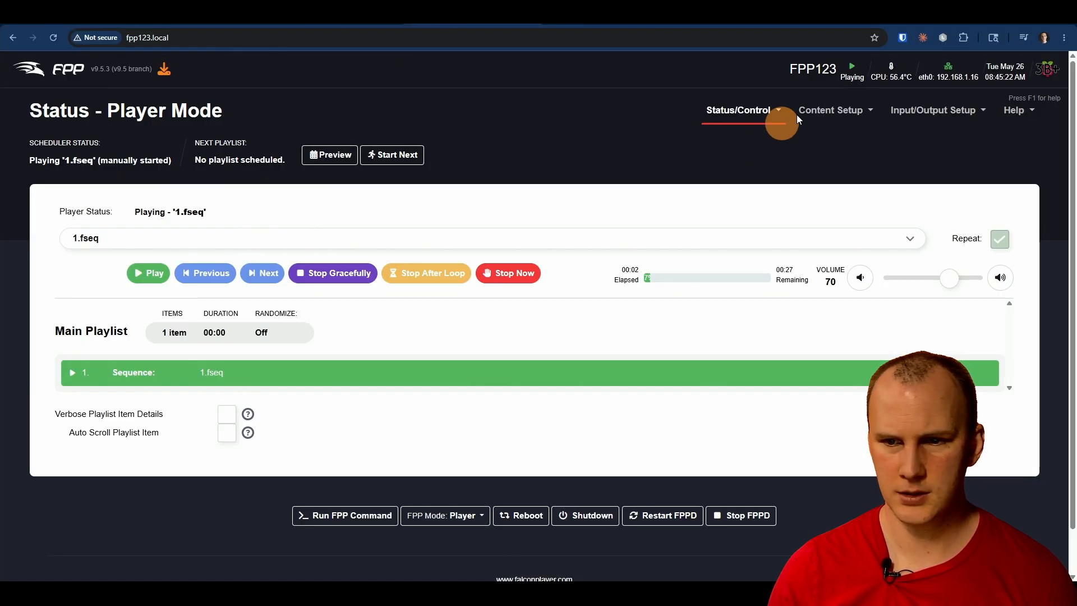
{"action": "mouse_move", "coordinate": [747, 121]}
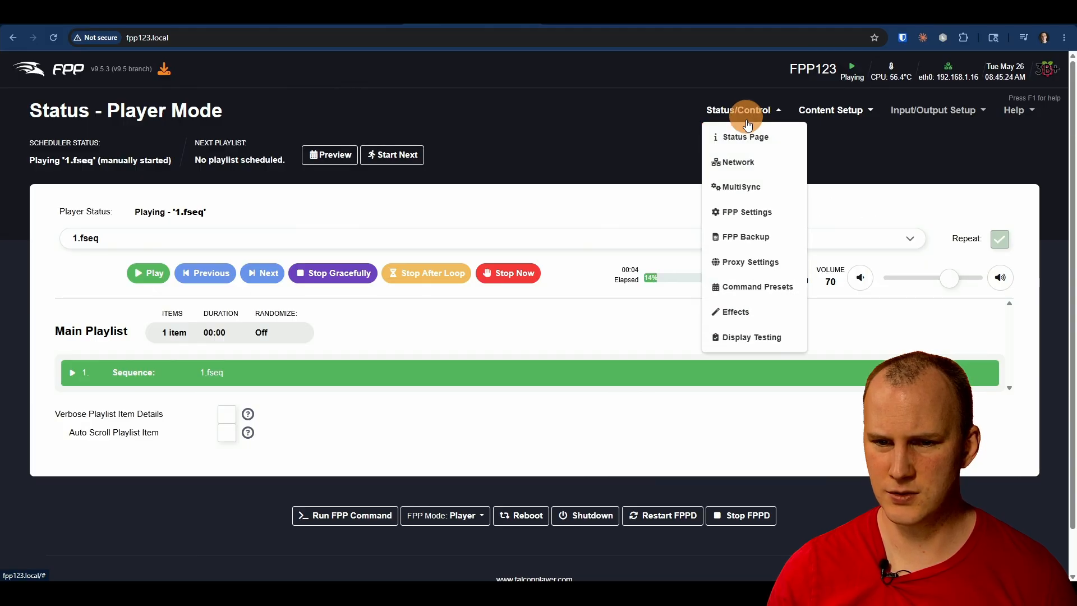
{"action": "mouse_move", "coordinate": [914, 108]}
{"action": "left_click", "coordinate": [907, 172]}
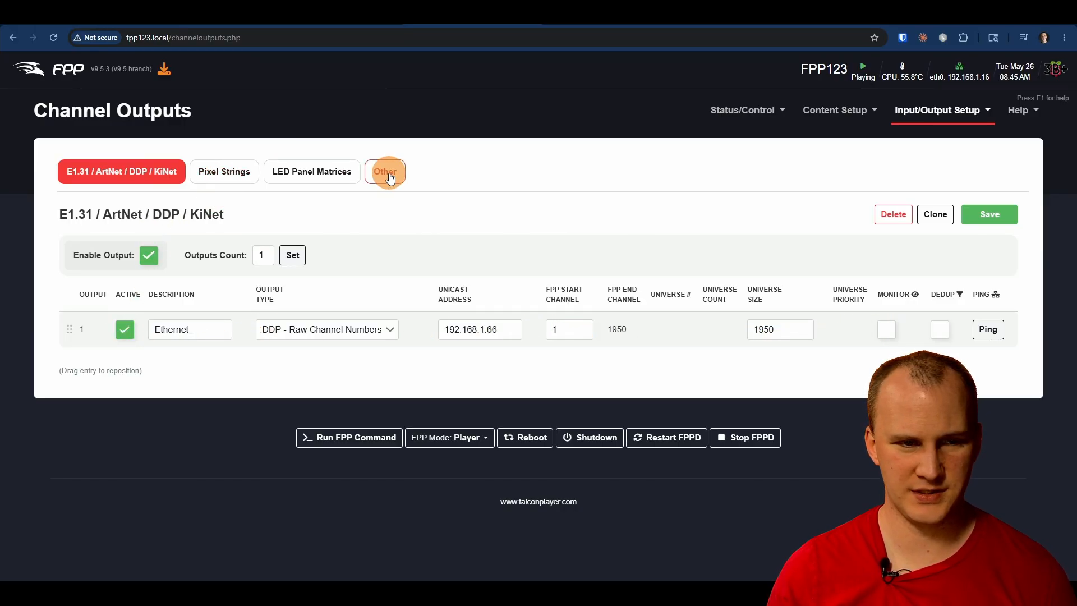
{"action": "left_click", "coordinate": [566, 21]}
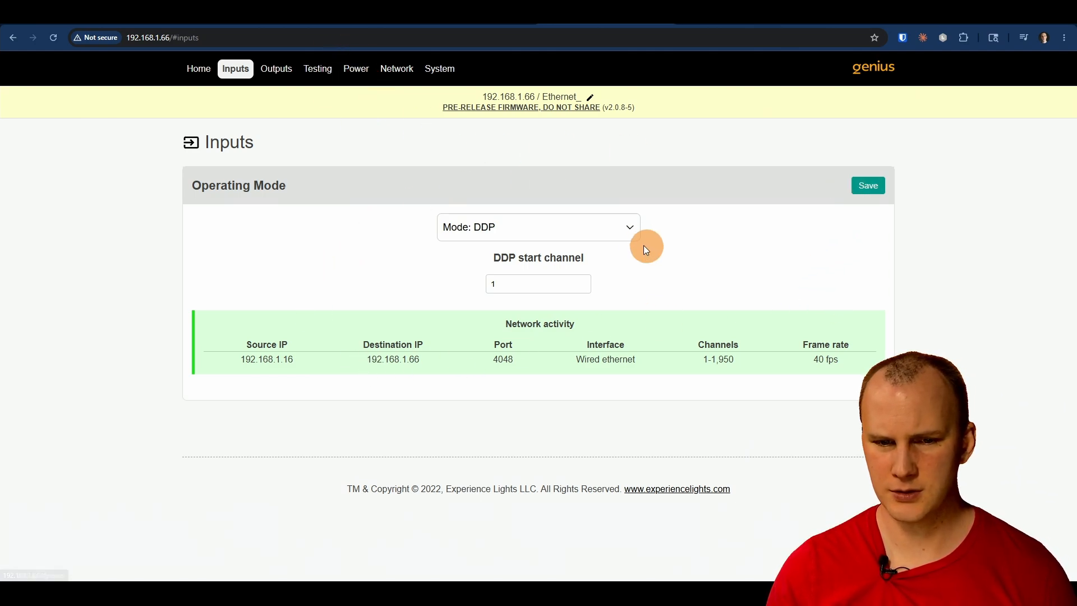
{"action": "left_click", "coordinate": [473, 16]}
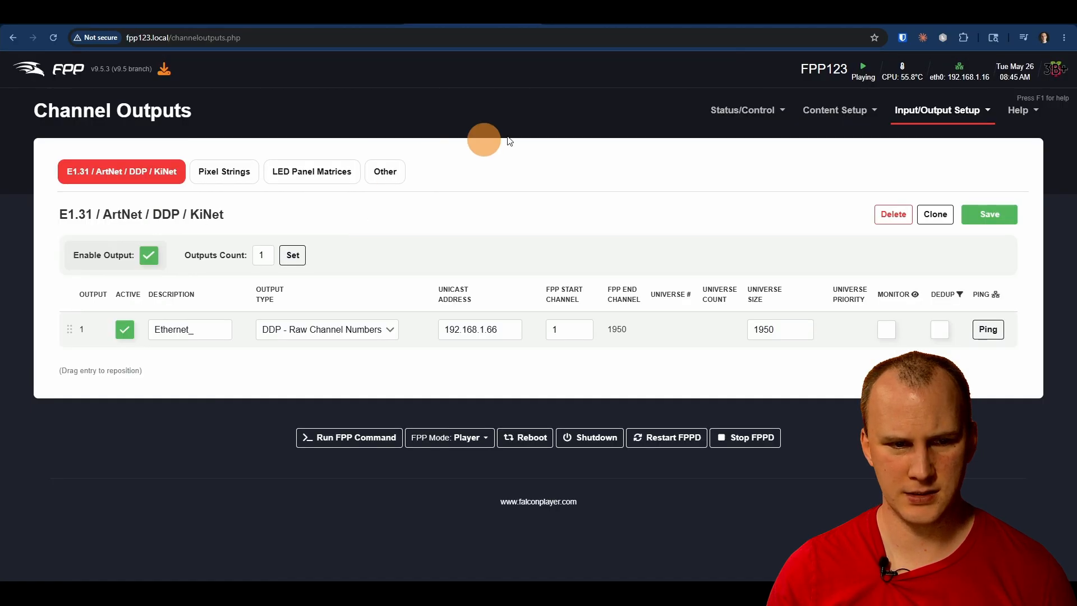
Step: Return to the FPP status page, stop the 1.fseq playback immediately, and check the controller page
{"action": "left_click", "coordinate": [53, 68]}
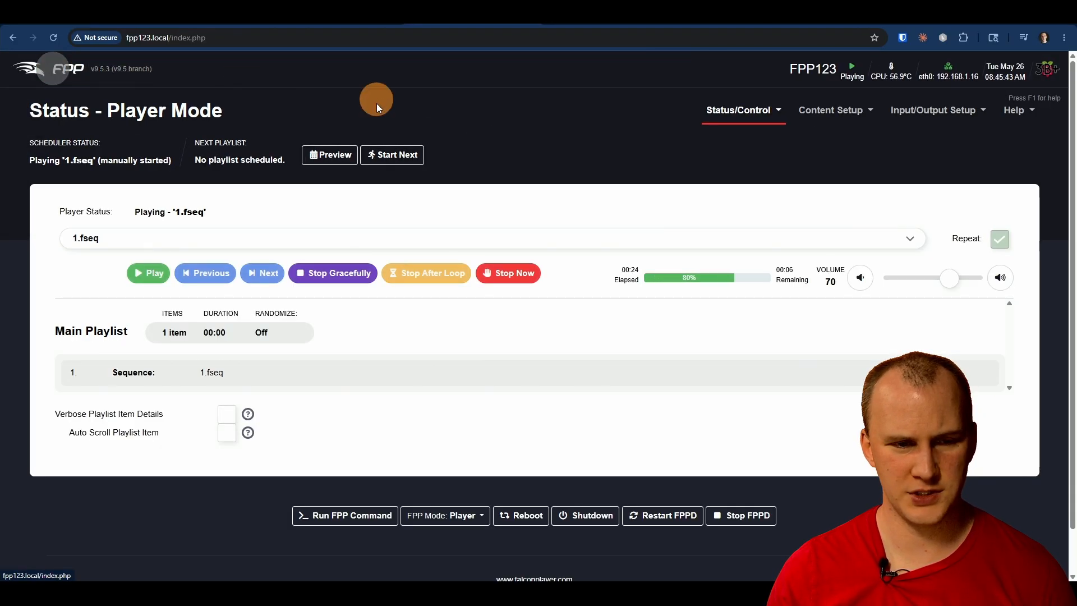
{"action": "left_click", "coordinate": [505, 273]}
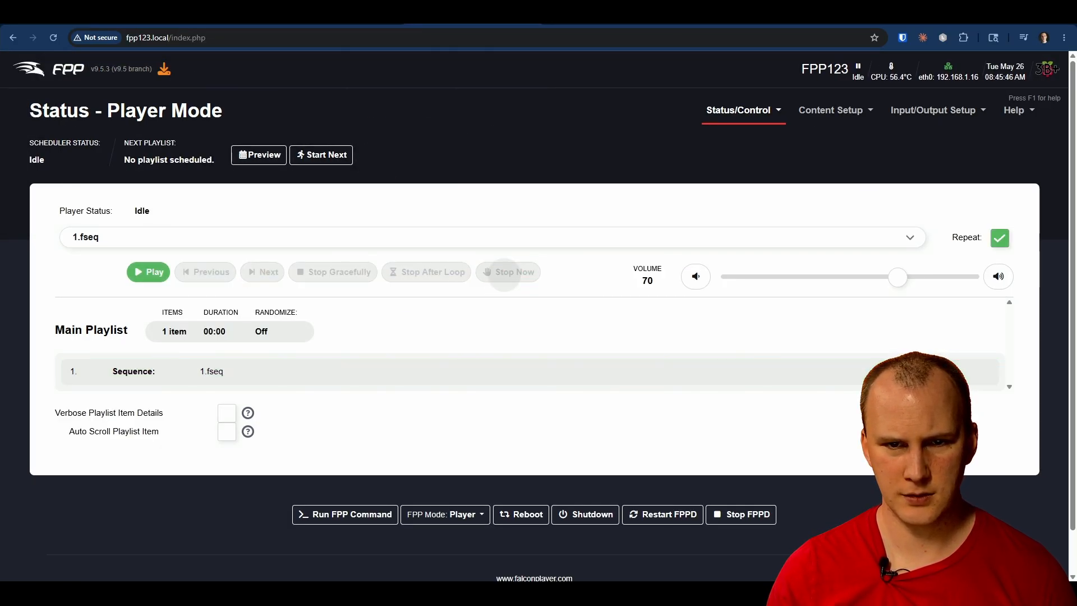
{"action": "left_click", "coordinate": [606, 16]}
{"action": "left_click", "coordinate": [476, 15]}
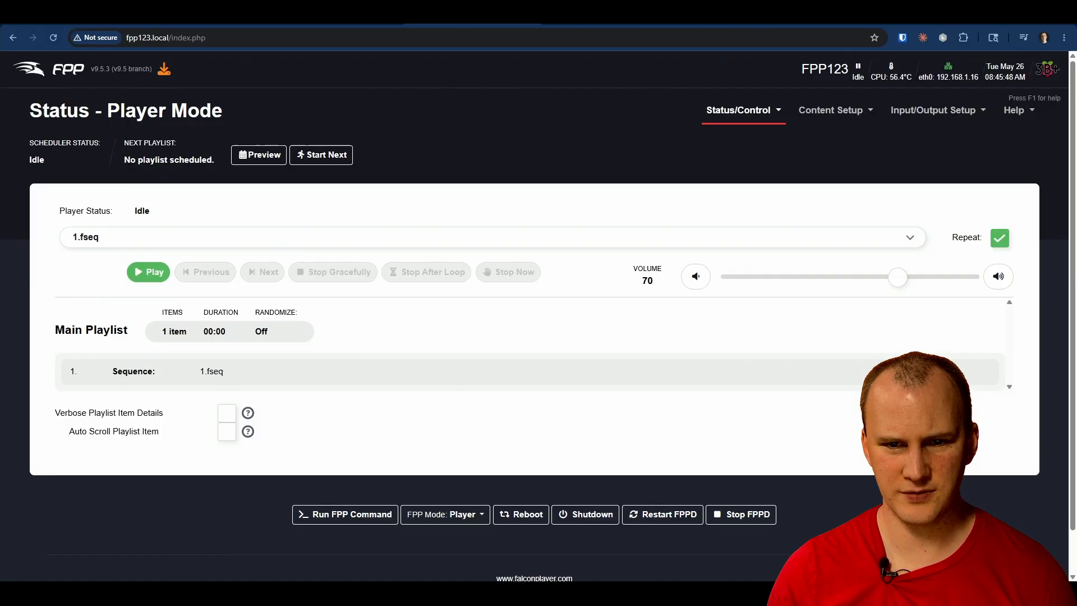
Step: Switch to xLights and upload the 1.fseq sequence to the FPP123 player with FPP Connect
{"action": "key", "text": "alt+Tab"}
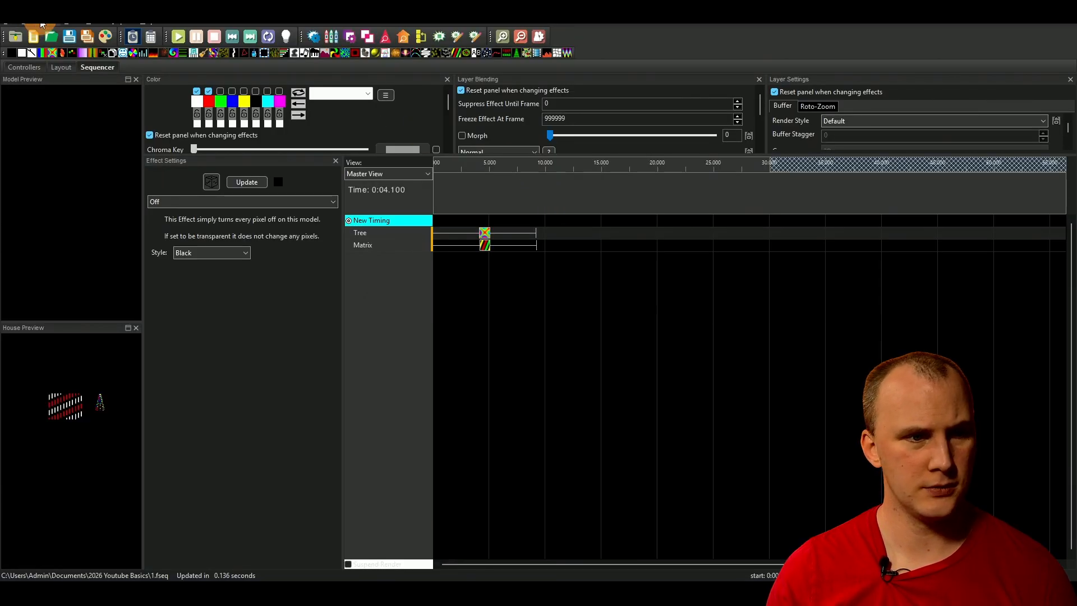
{"action": "left_click", "coordinate": [42, 23]}
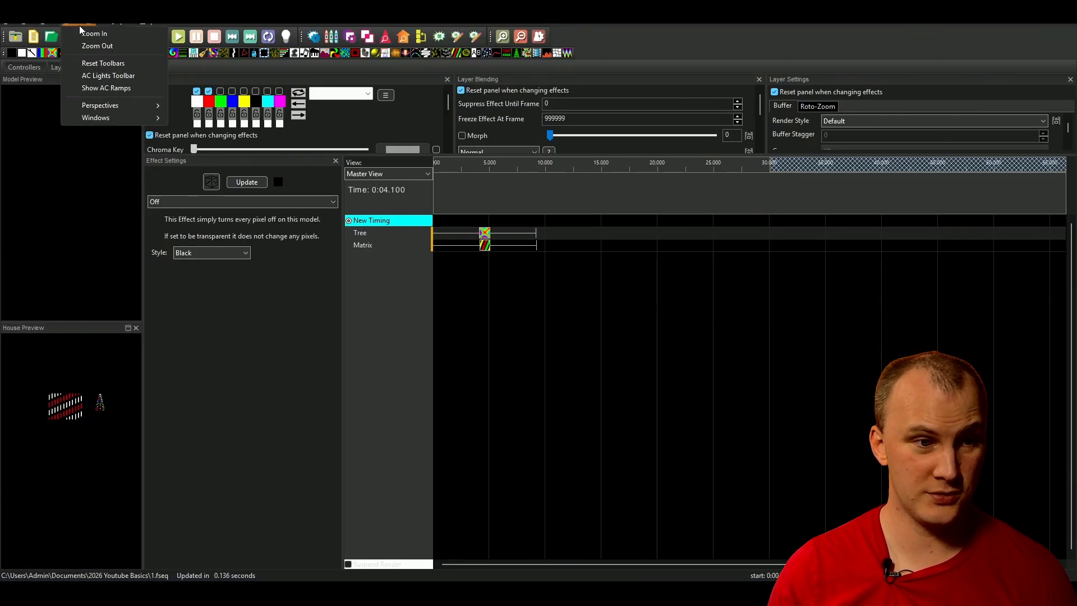
{"action": "left_click", "coordinate": [21, 28]}
{"action": "left_click", "coordinate": [51, 24]}
{"action": "left_click", "coordinate": [71, 118]}
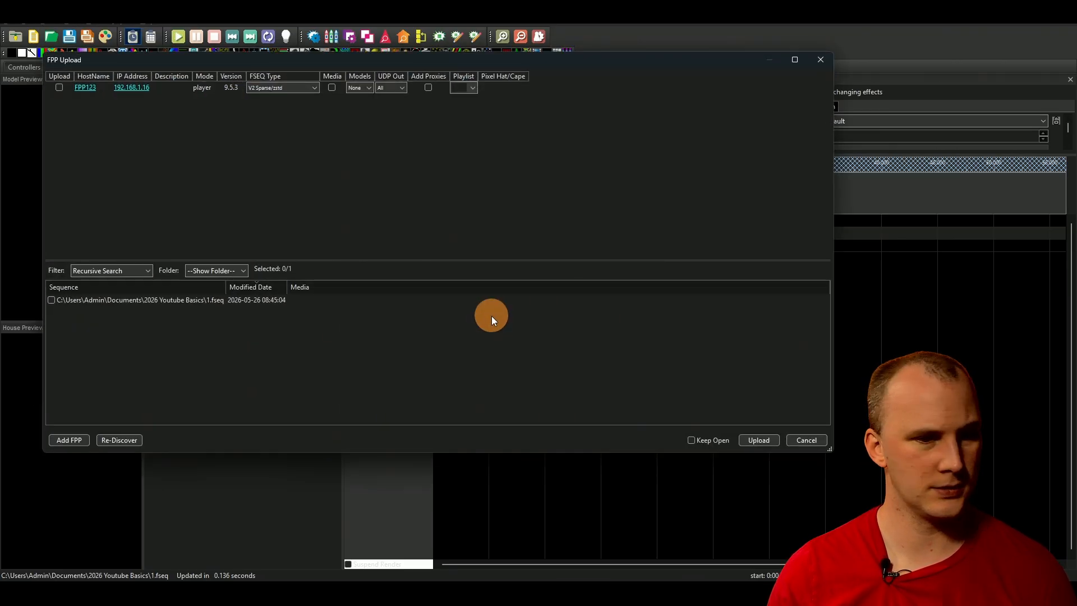
{"action": "left_click", "coordinate": [51, 300]}
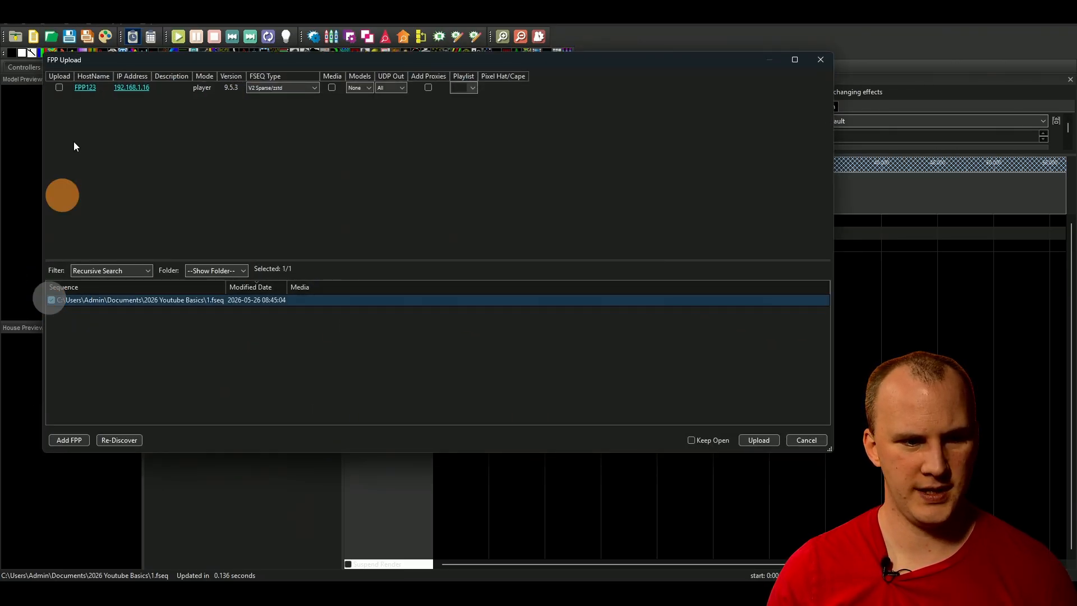
{"action": "left_click", "coordinate": [59, 88]}
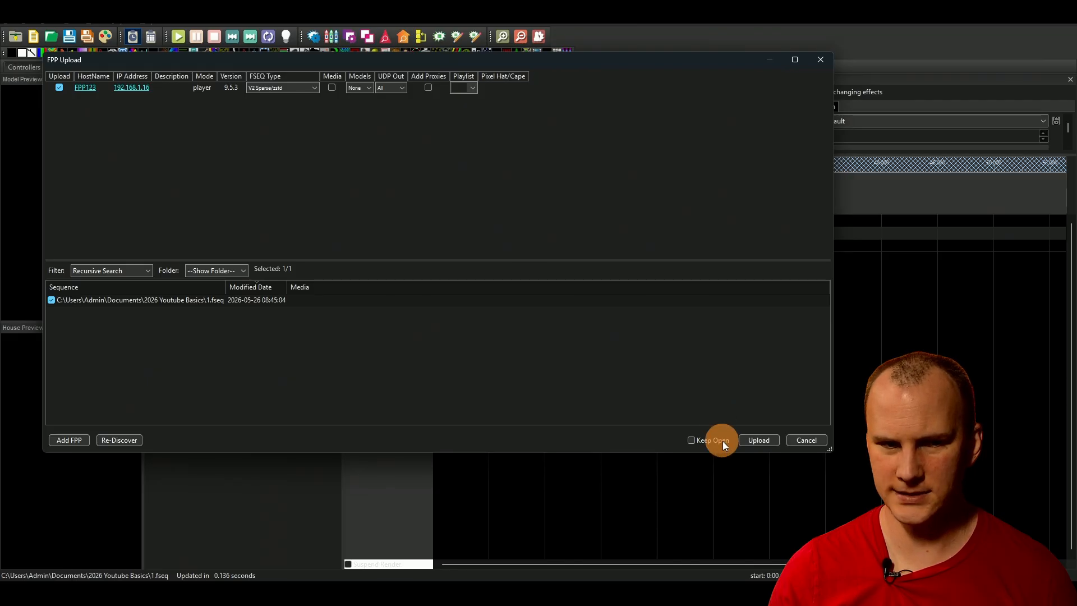
{"action": "left_click", "coordinate": [762, 441]}
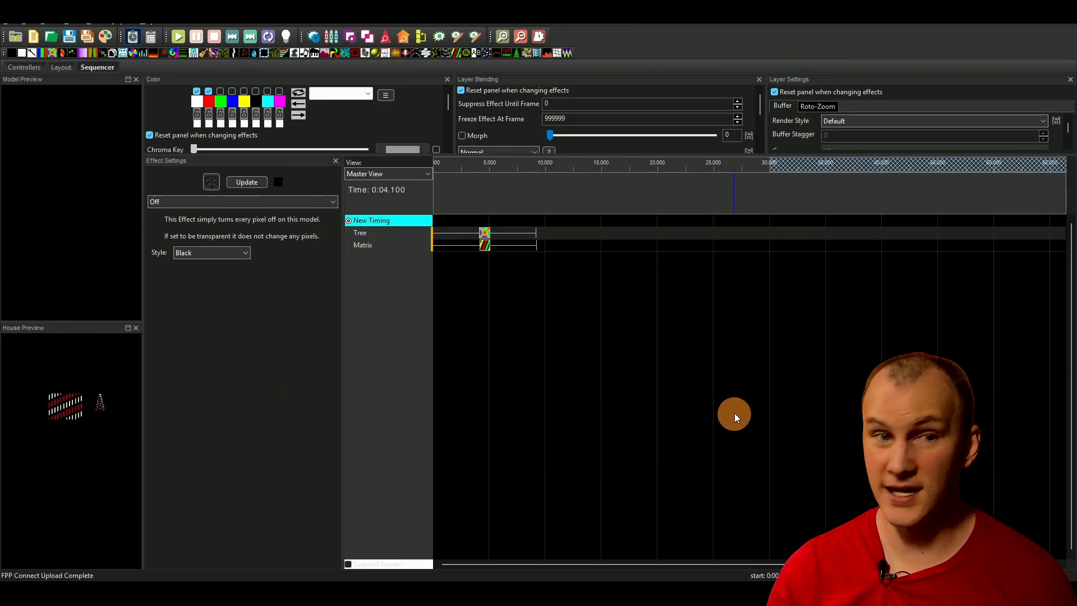
Step: Switch to the FPP status page in the browser, test playback of 1.fseq, and stop it immediately
{"action": "key", "text": "alt+Tab"}
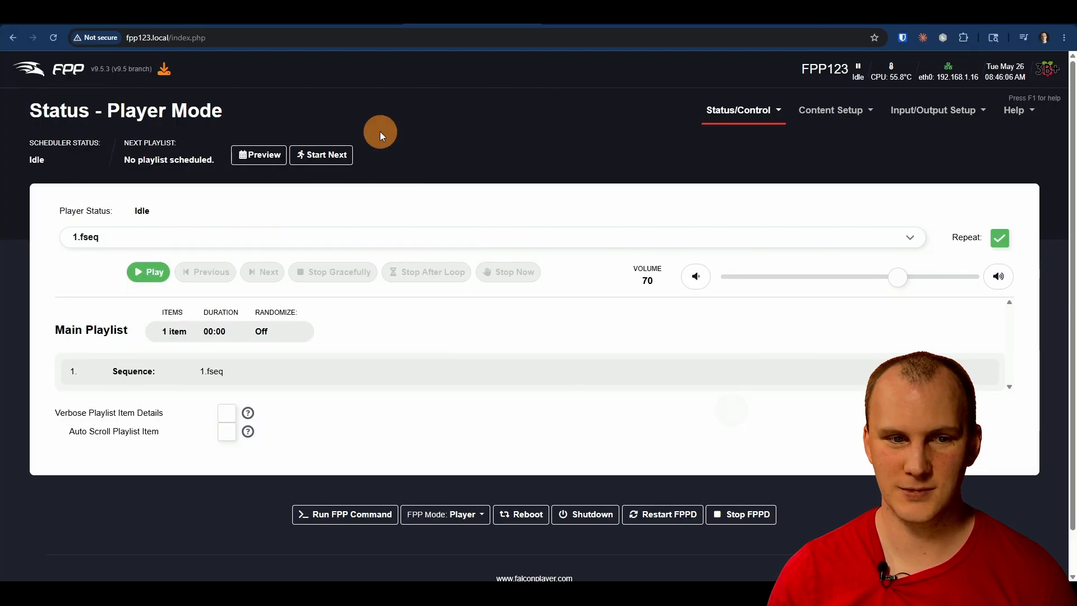
{"action": "left_click", "coordinate": [151, 273]}
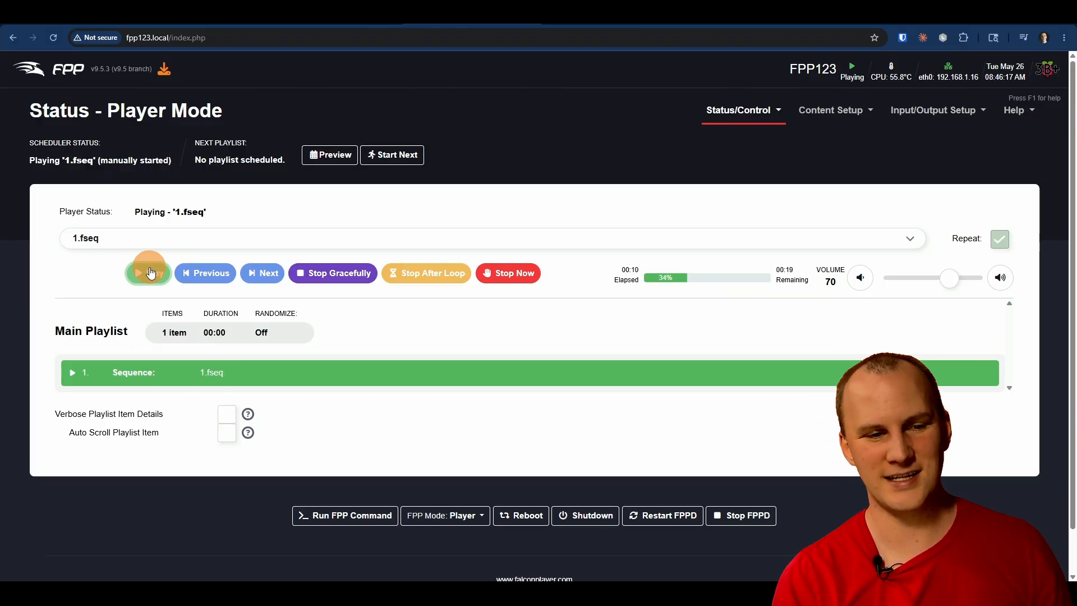
{"action": "left_click", "coordinate": [515, 273]}
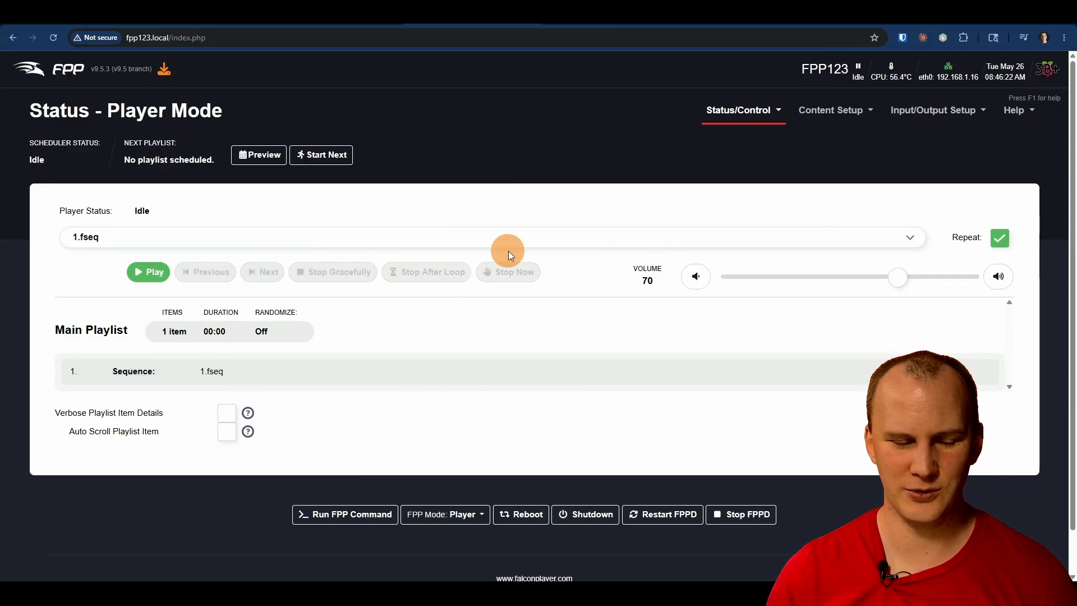
Step: Return to xLights, turn on output to lights, and play the Butterfly effect on the Tree model
{"action": "key", "text": "alt+Tab"}
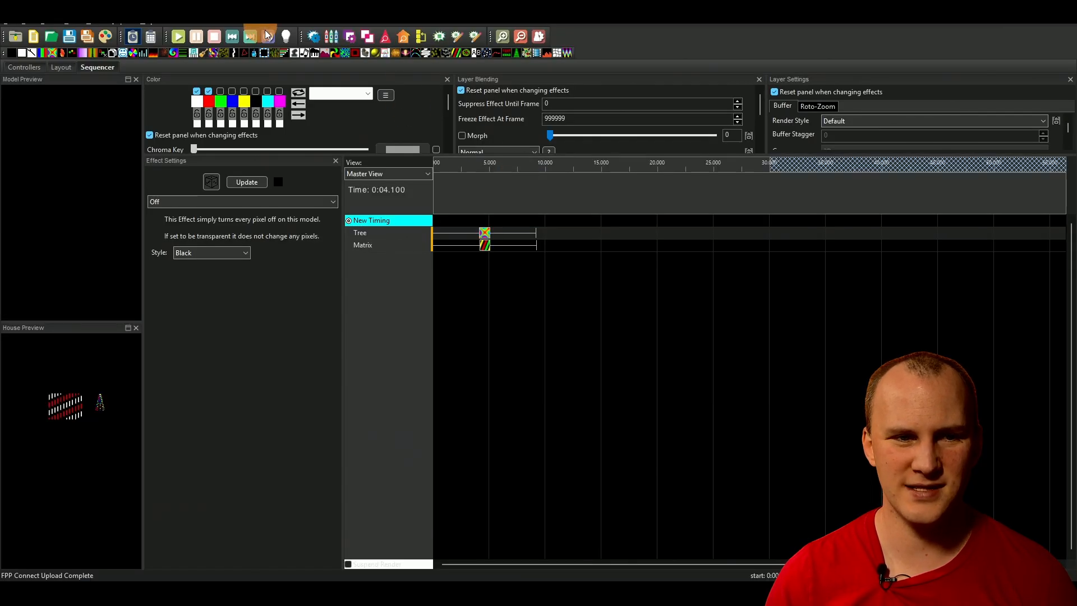
{"action": "left_click", "coordinate": [286, 37]}
{"action": "left_click", "coordinate": [483, 233]}
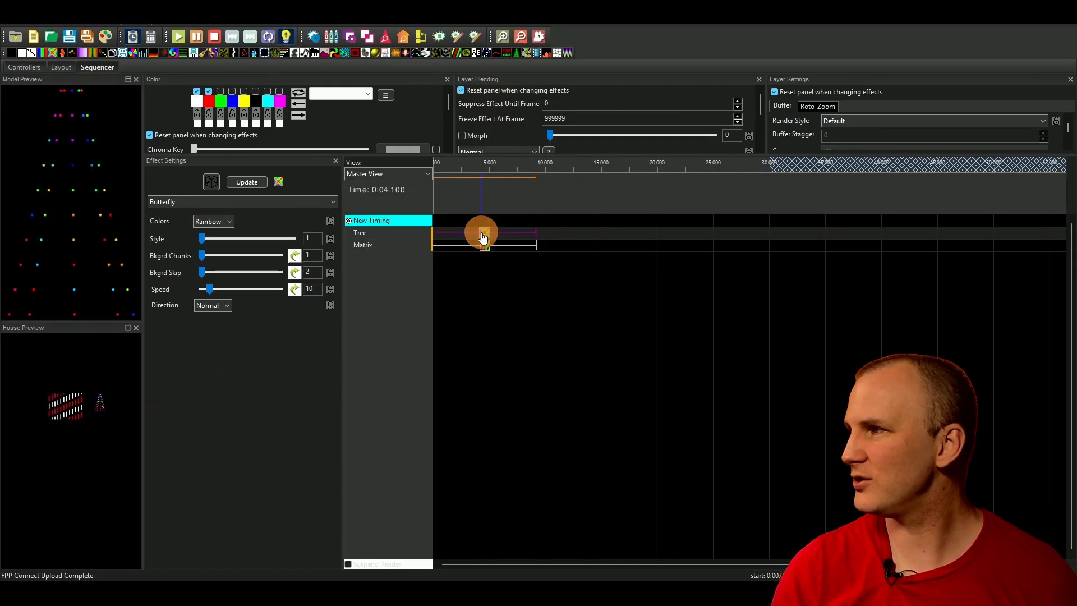